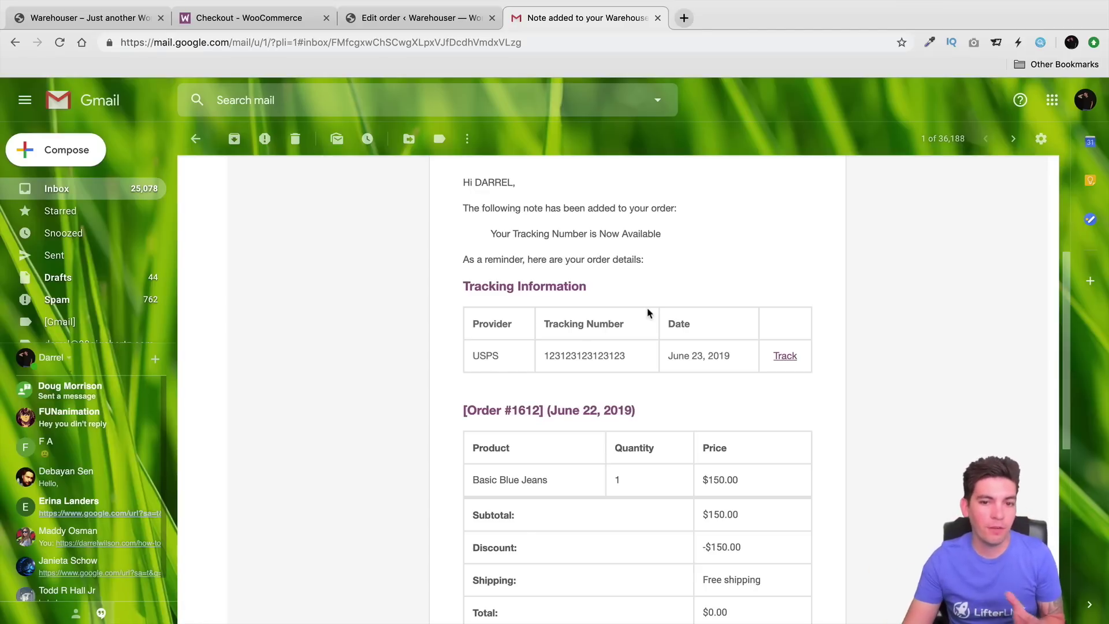
Step: Select the tracking number in the order-note email's USPS Tracking Information table
{"action": "scroll", "coordinate": [646, 315], "scroll_direction": "up", "scroll_amount": 3}
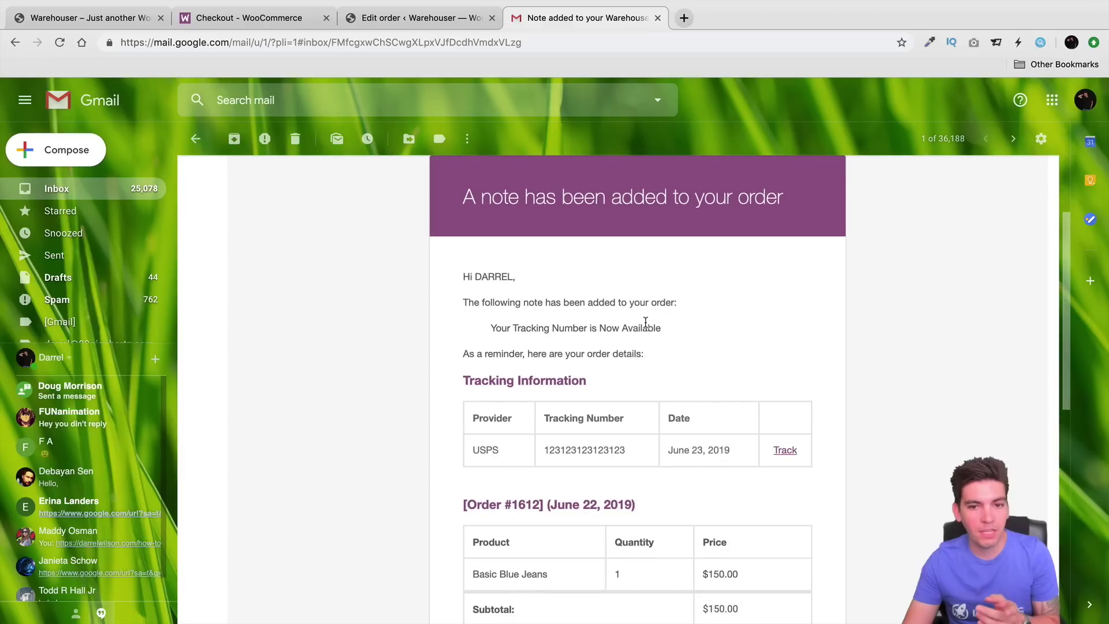
{"action": "scroll", "coordinate": [646, 321], "scroll_direction": "down", "scroll_amount": 2}
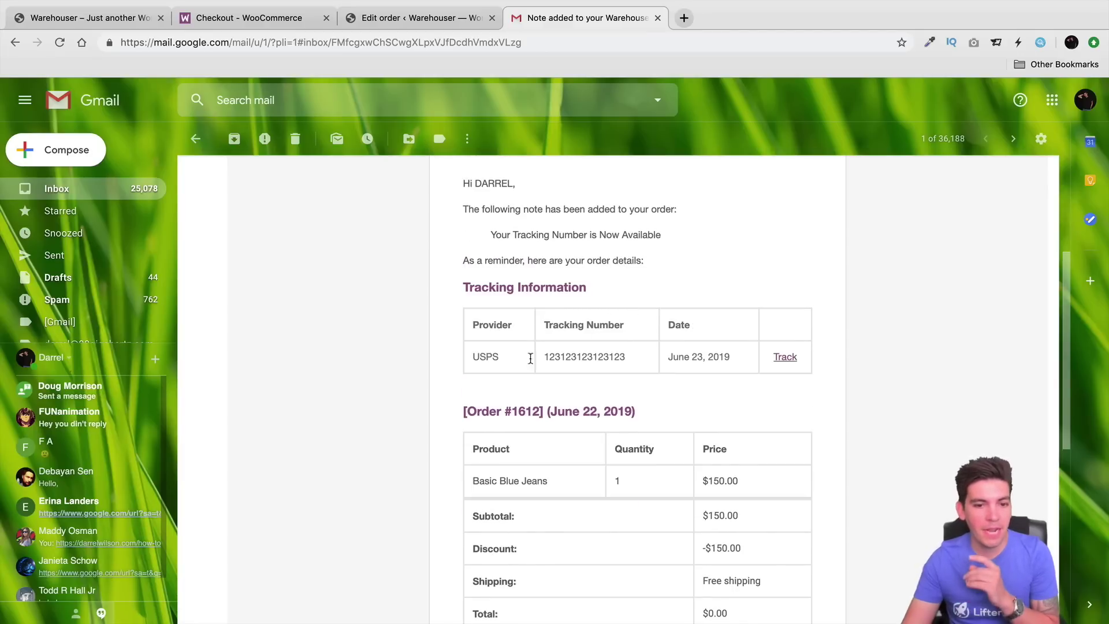
{"action": "left_click_drag", "start_coordinate": [478, 355], "coordinate": [628, 365]}
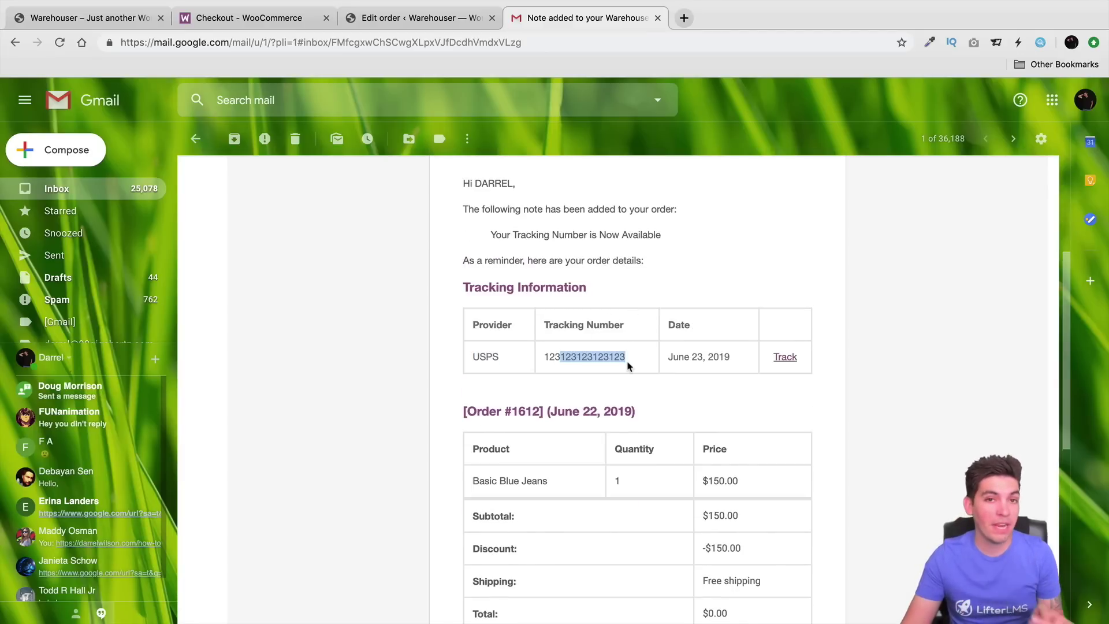
Step: Open the USPS tracking page, select the tracking number there, and return to the Gmail email
{"action": "left_click", "coordinate": [785, 357]}
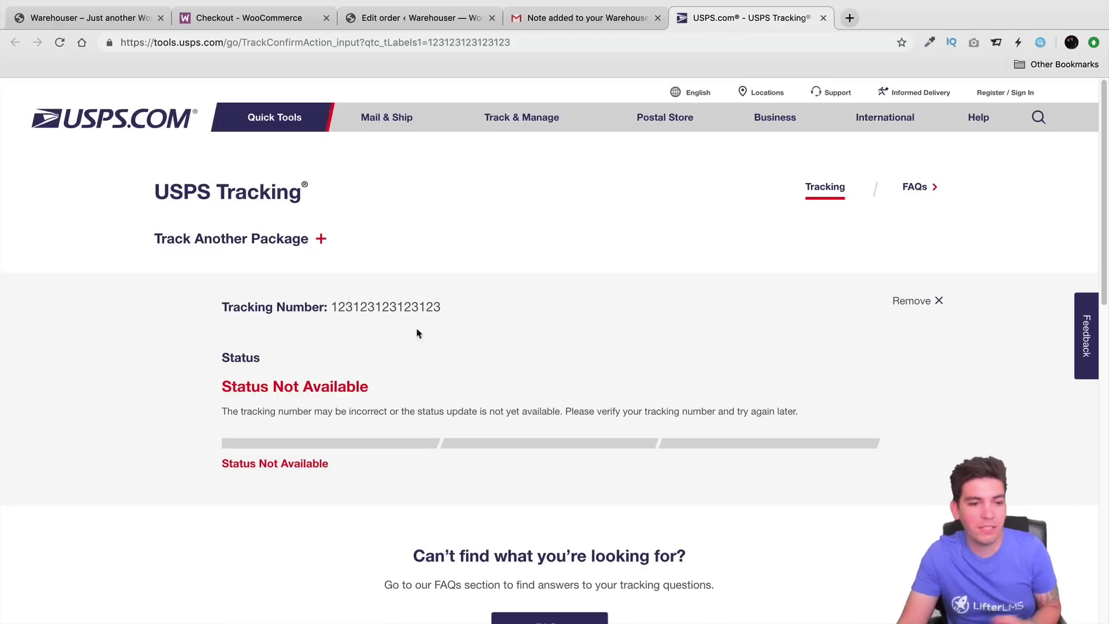
{"action": "left_click_drag", "start_coordinate": [335, 306], "coordinate": [451, 310]}
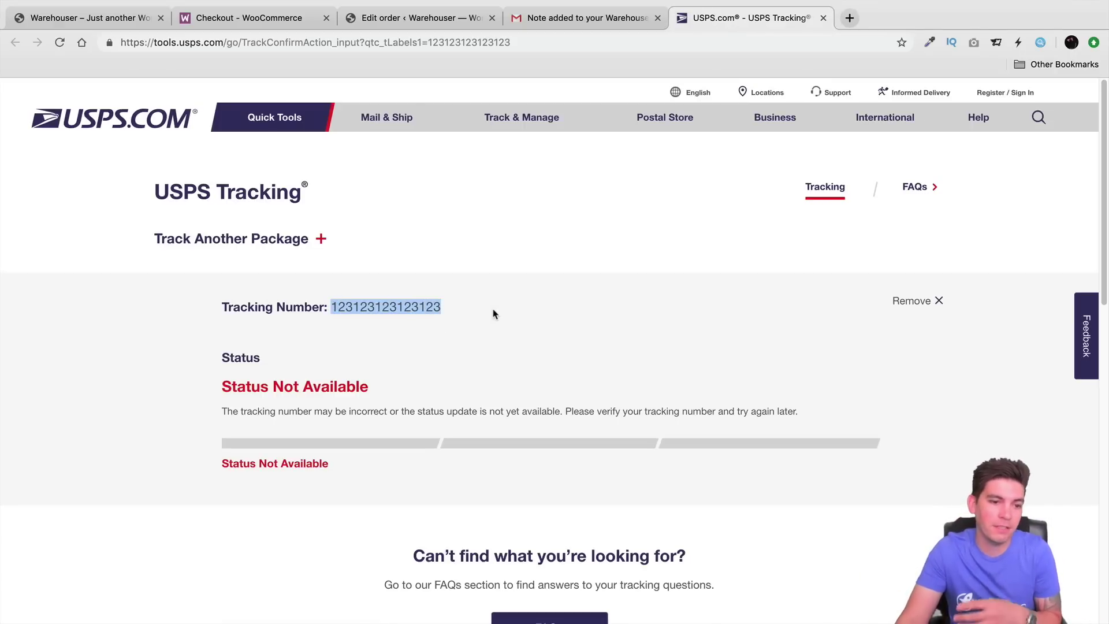
{"action": "left_click", "coordinate": [609, 23]}
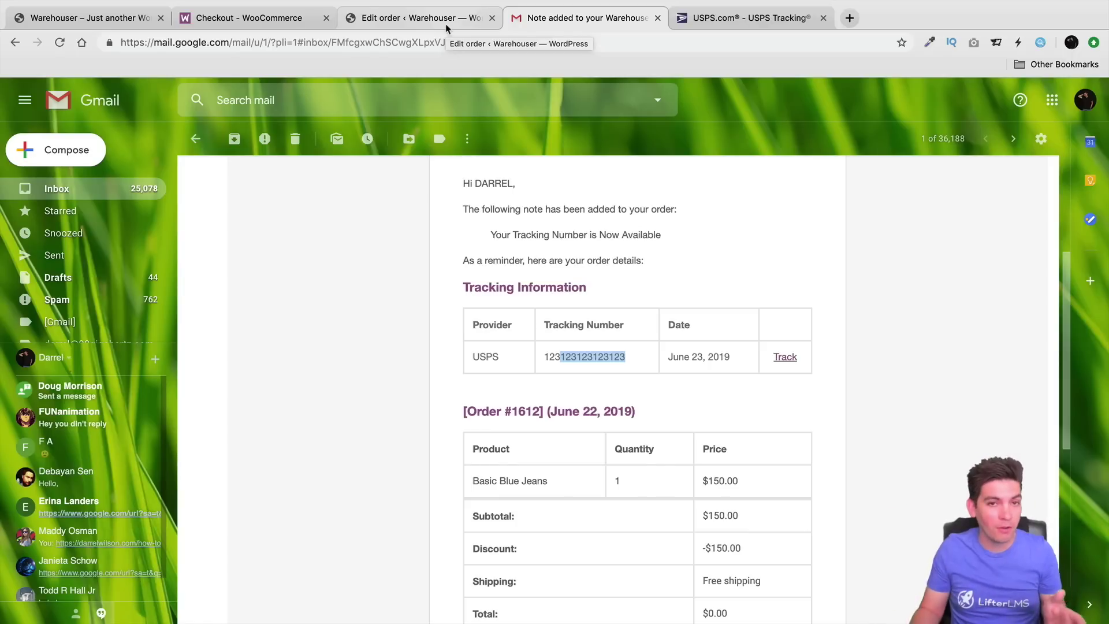
{"action": "left_click", "coordinate": [446, 23]}
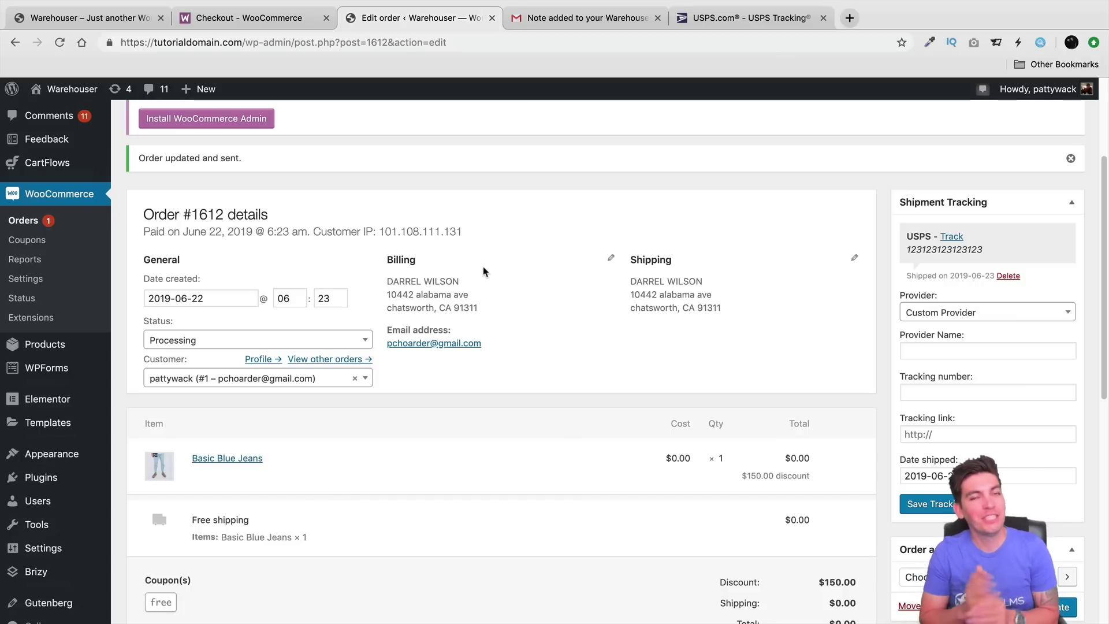
{"action": "left_click", "coordinate": [962, 315]}
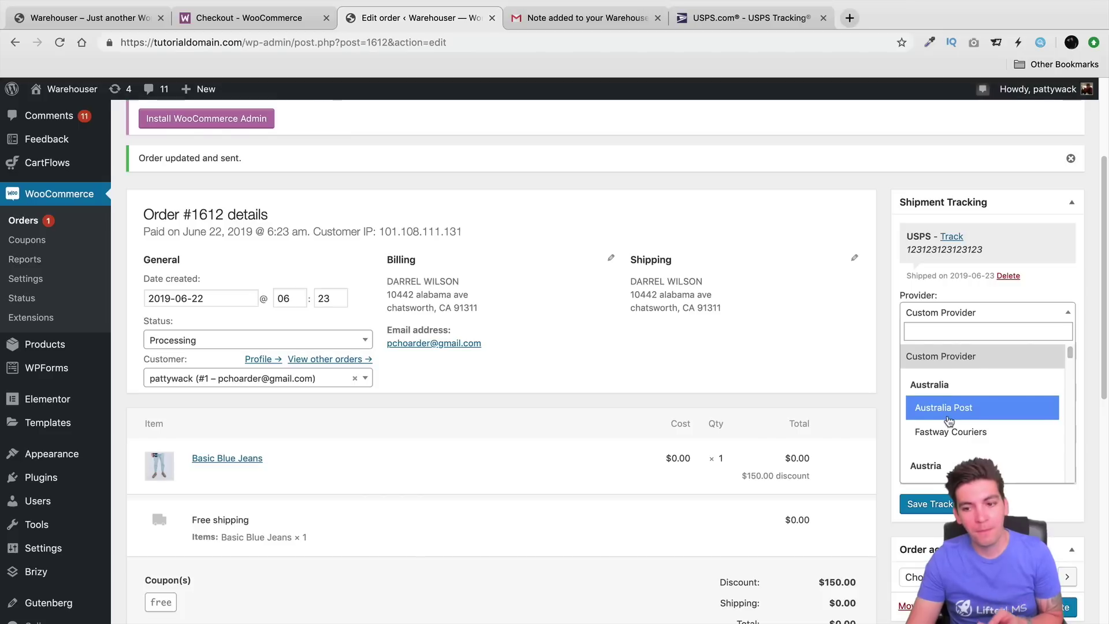
{"action": "scroll", "coordinate": [947, 418], "scroll_direction": "down", "scroll_amount": 2}
{"action": "scroll", "coordinate": [949, 421], "scroll_direction": "down", "scroll_amount": 3}
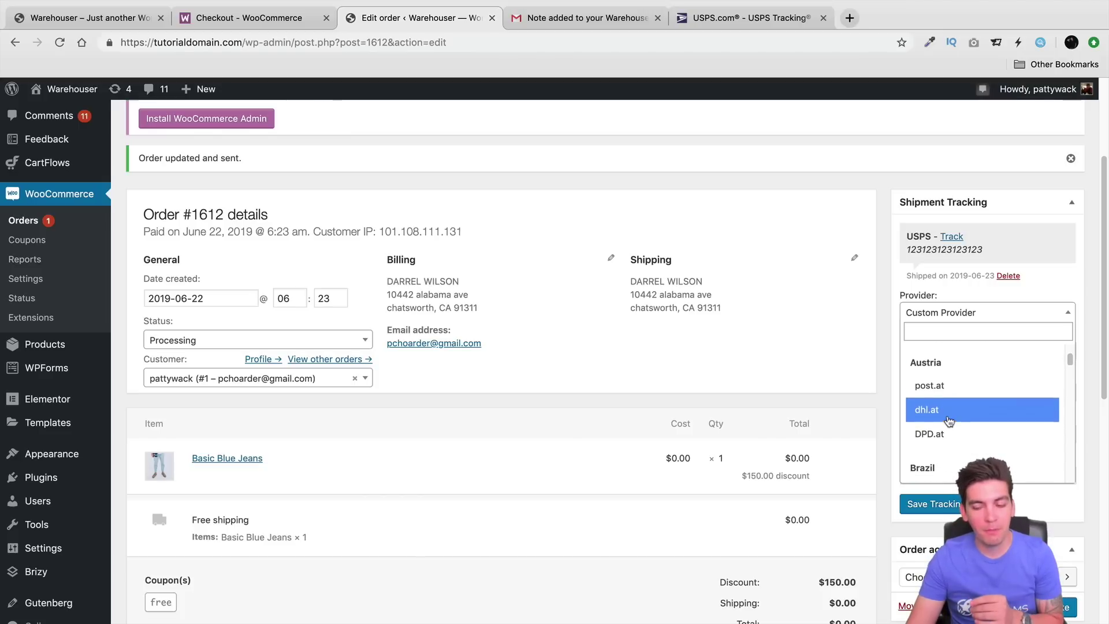
{"action": "scroll", "coordinate": [949, 421], "scroll_direction": "down", "scroll_amount": 5}
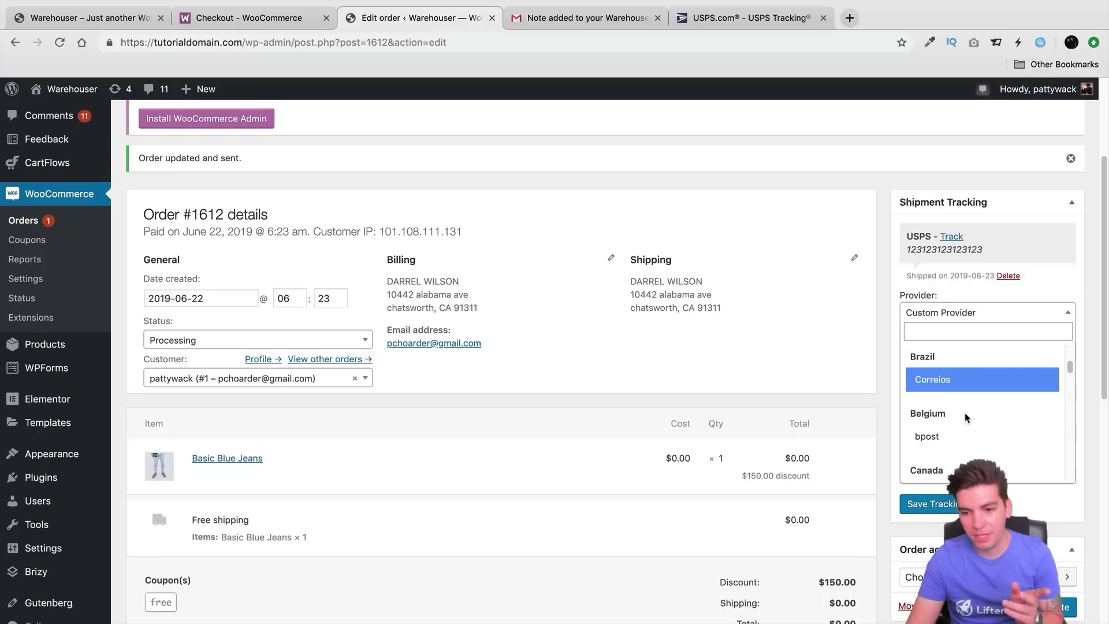
{"action": "scroll", "coordinate": [966, 417], "scroll_direction": "down", "scroll_amount": 8}
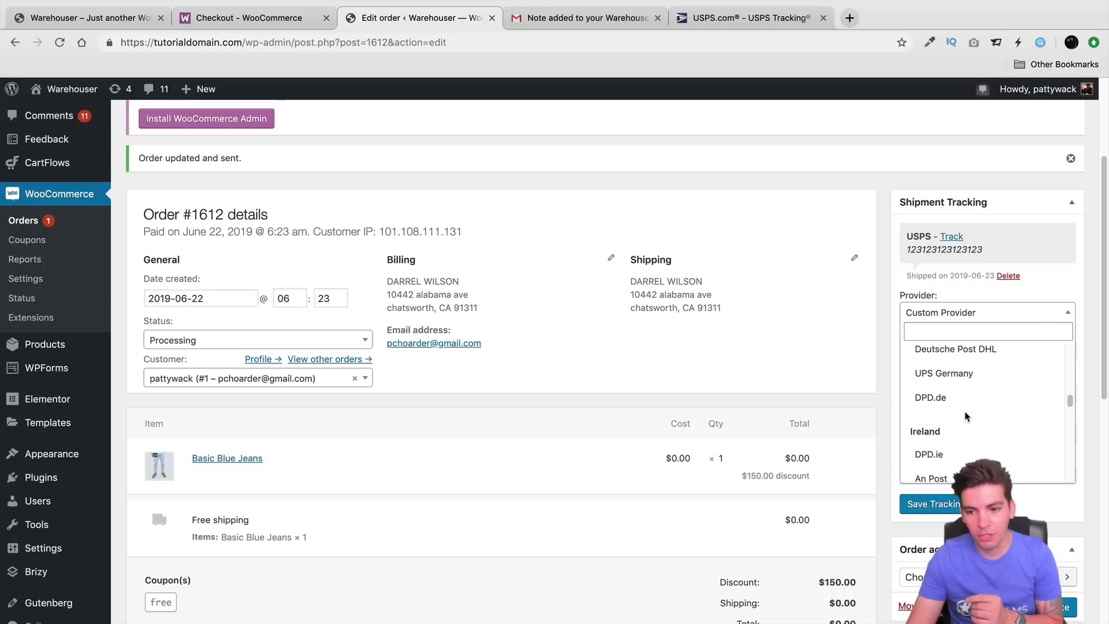
{"action": "scroll", "coordinate": [965, 417], "scroll_direction": "down", "scroll_amount": 10}
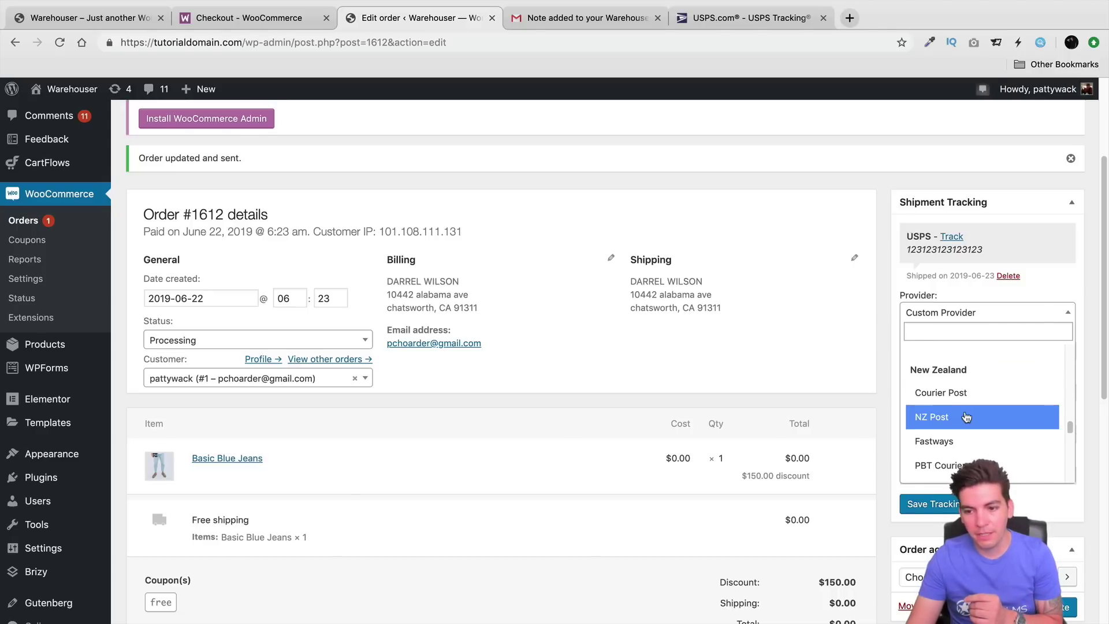
{"action": "scroll", "coordinate": [966, 417], "scroll_direction": "down", "scroll_amount": 6}
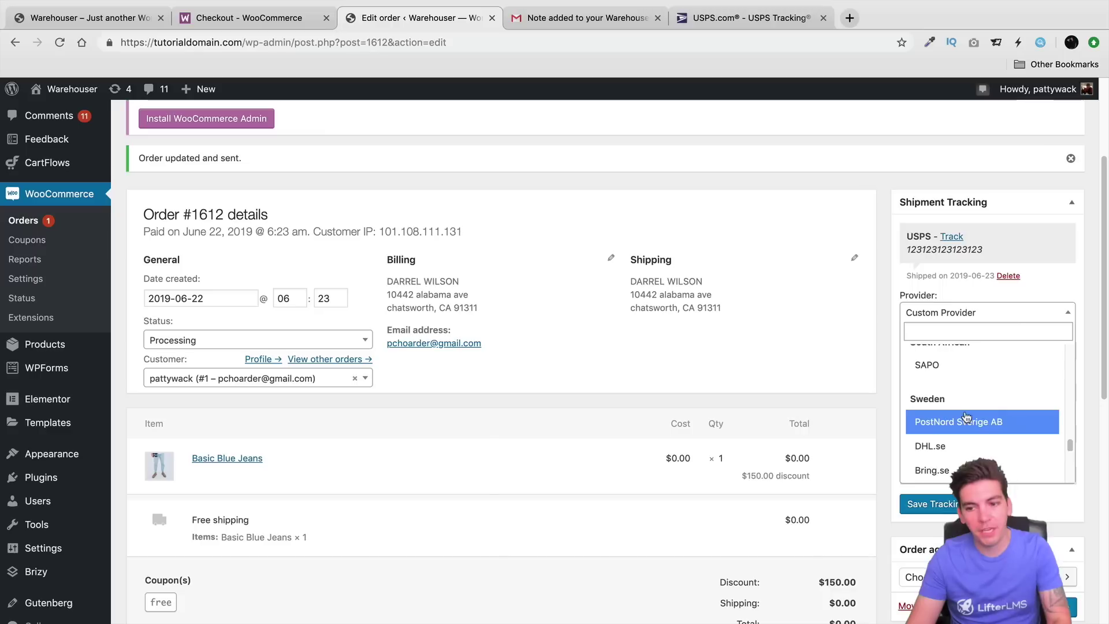
{"action": "scroll", "coordinate": [965, 417], "scroll_direction": "down", "scroll_amount": 5}
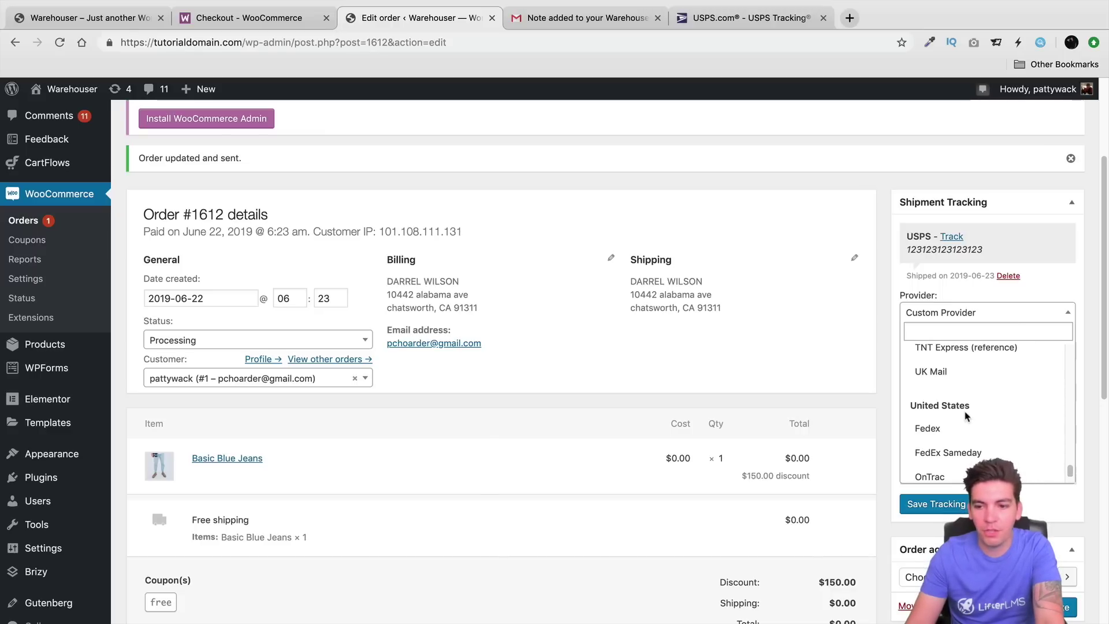
{"action": "scroll", "coordinate": [966, 417], "scroll_direction": "down", "scroll_amount": 2}
{"action": "scroll", "coordinate": [967, 412], "scroll_direction": "up", "scroll_amount": 1}
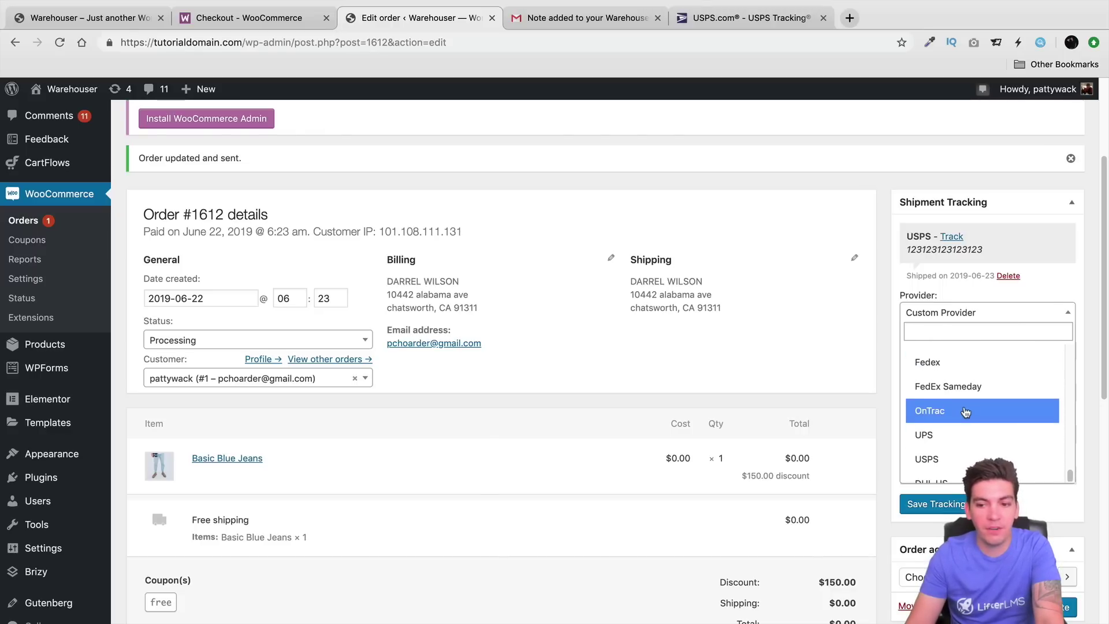
{"action": "scroll", "coordinate": [969, 405], "scroll_direction": "down", "scroll_amount": 2}
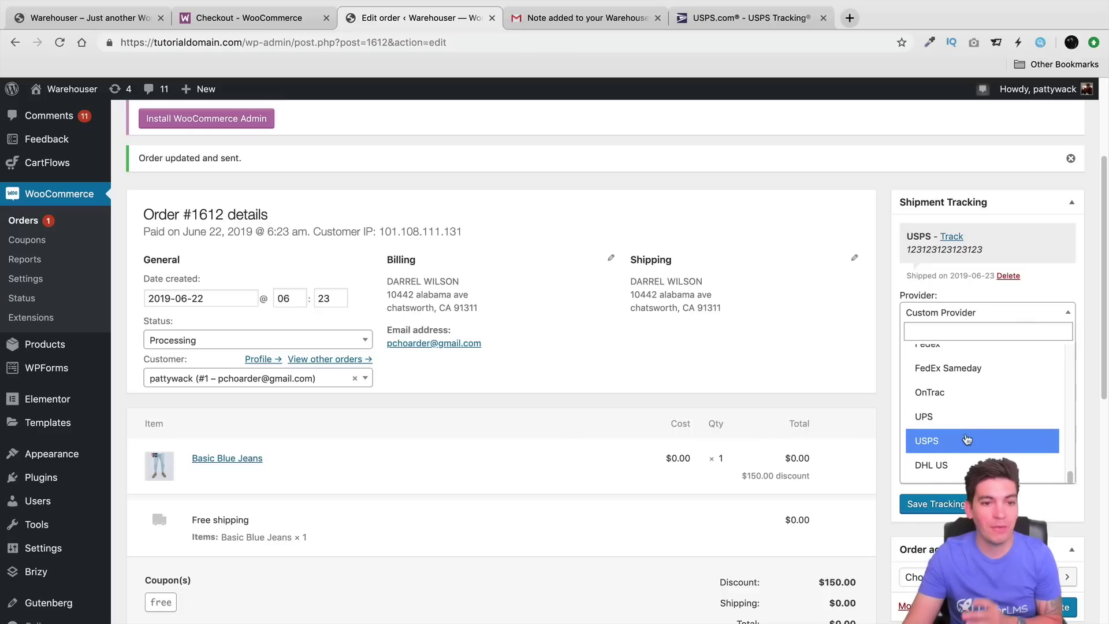
{"action": "scroll", "coordinate": [942, 361], "scroll_direction": "up", "scroll_amount": 5}
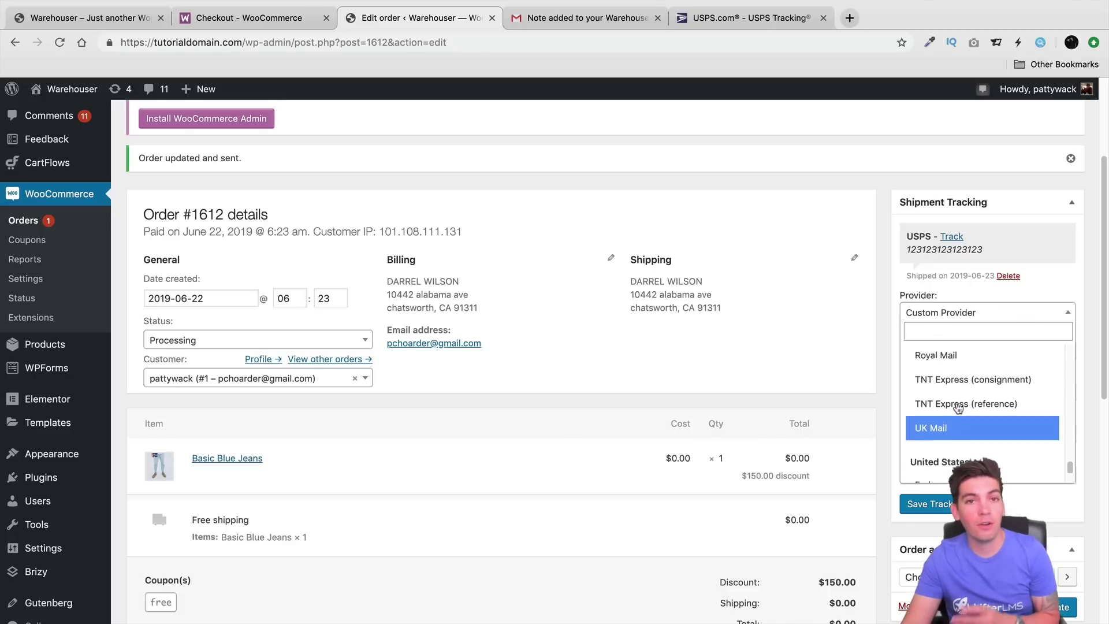
{"action": "scroll", "coordinate": [958, 408], "scroll_direction": "up", "scroll_amount": 10}
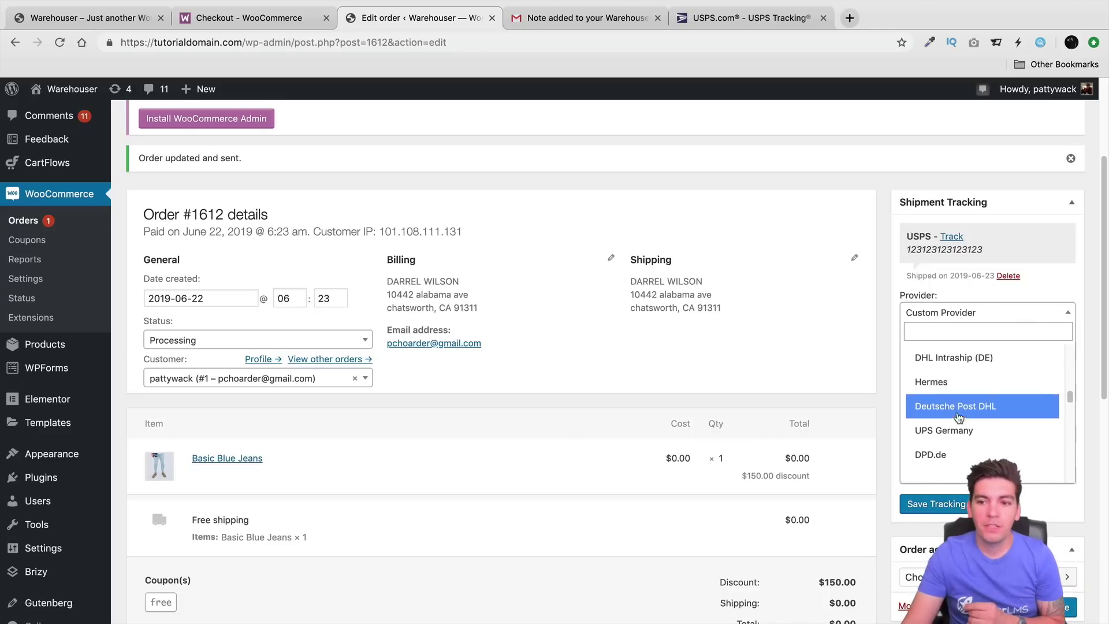
{"action": "scroll", "coordinate": [958, 416], "scroll_direction": "up", "scroll_amount": 5}
{"action": "left_click", "coordinate": [841, 188]}
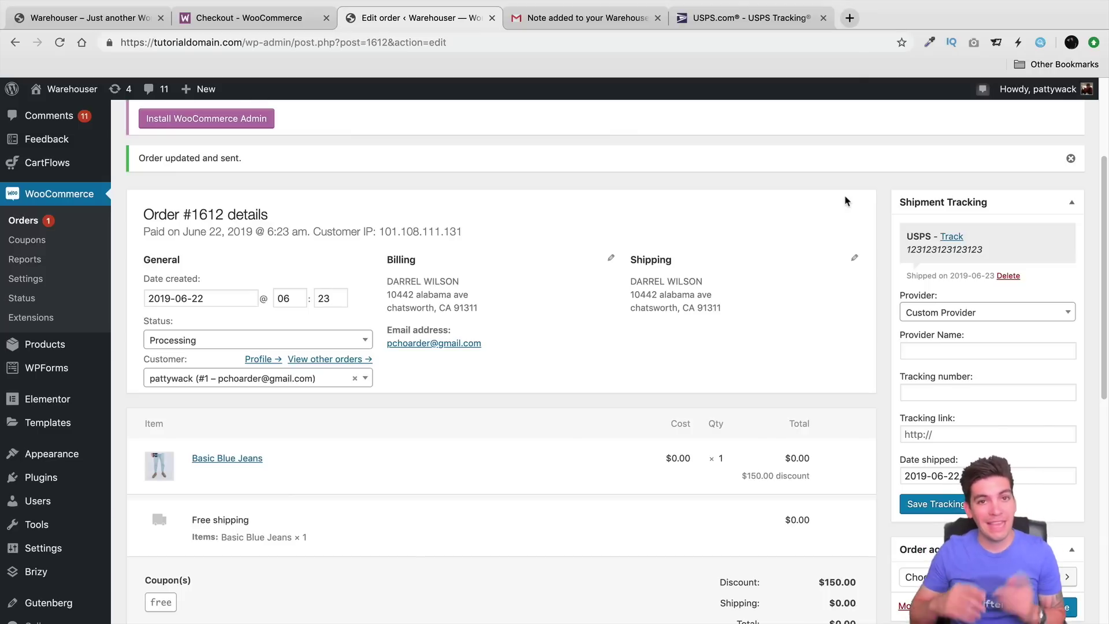
{"action": "left_click", "coordinate": [604, 18]}
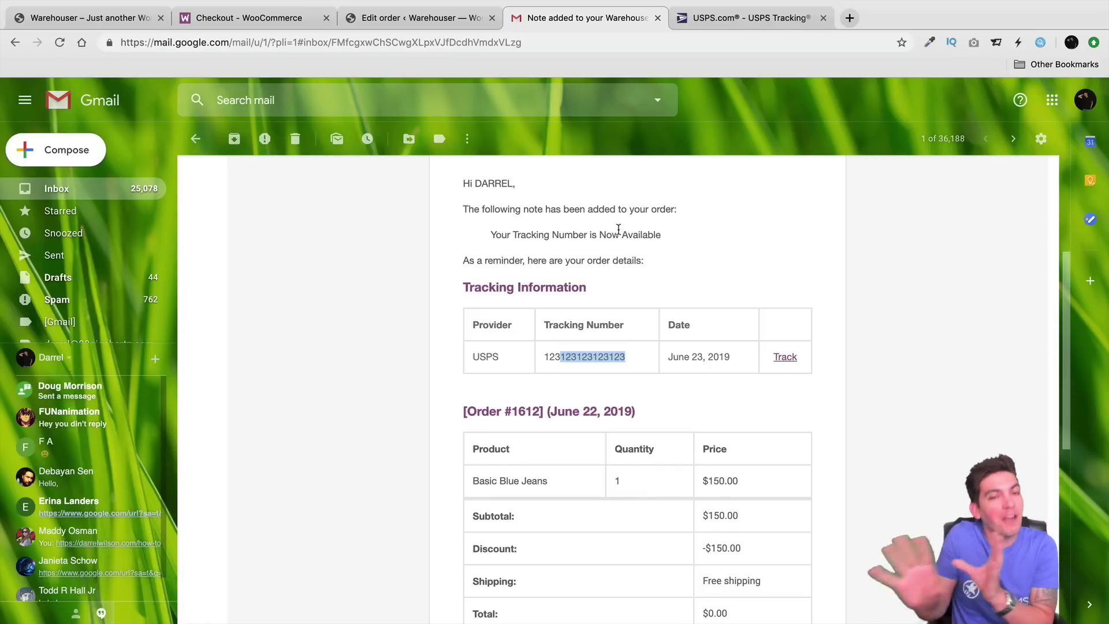
Step: View the $49.00 Shipment Tracking order confirmation, briefly visiting the WooCommerce Subscriptions page
{"action": "left_click", "coordinate": [214, 18]}
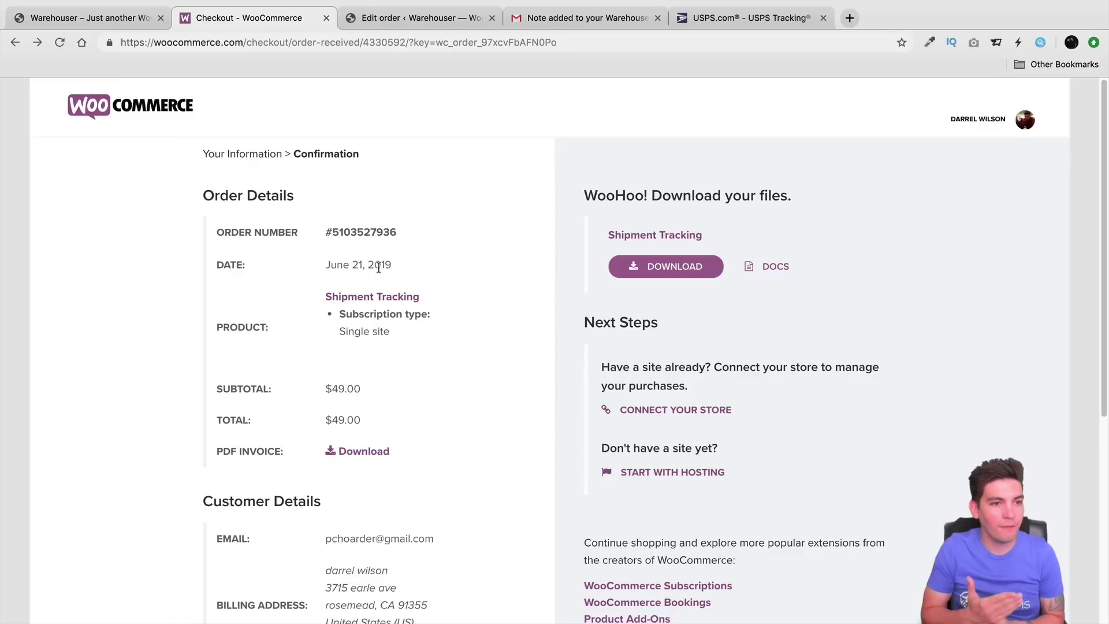
{"action": "scroll", "coordinate": [637, 503], "scroll_direction": "down", "scroll_amount": 1}
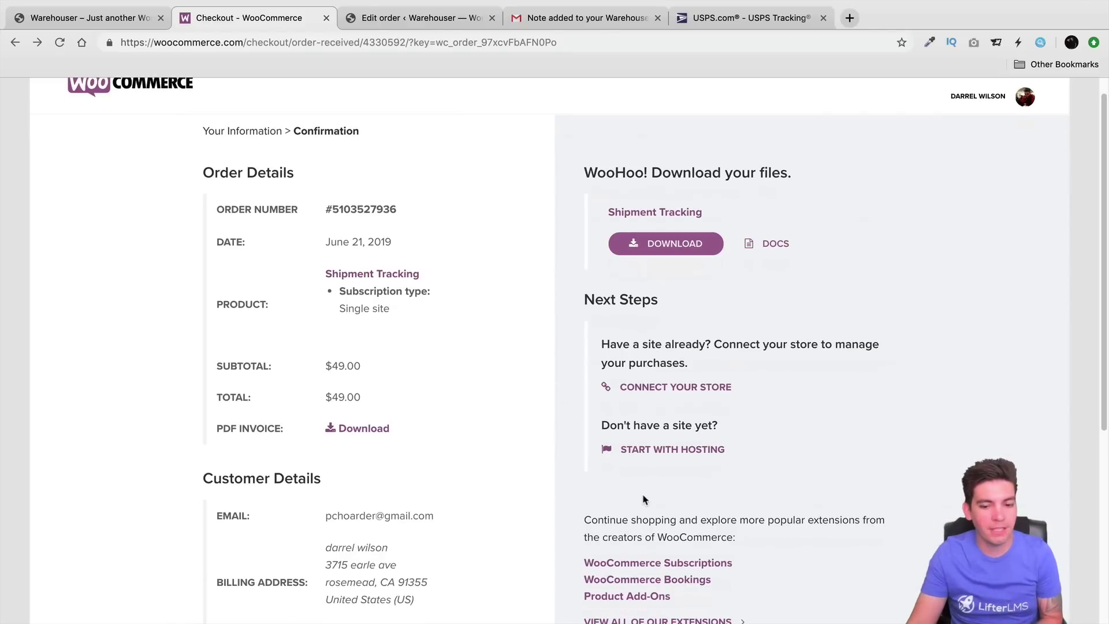
{"action": "left_click", "coordinate": [668, 565]}
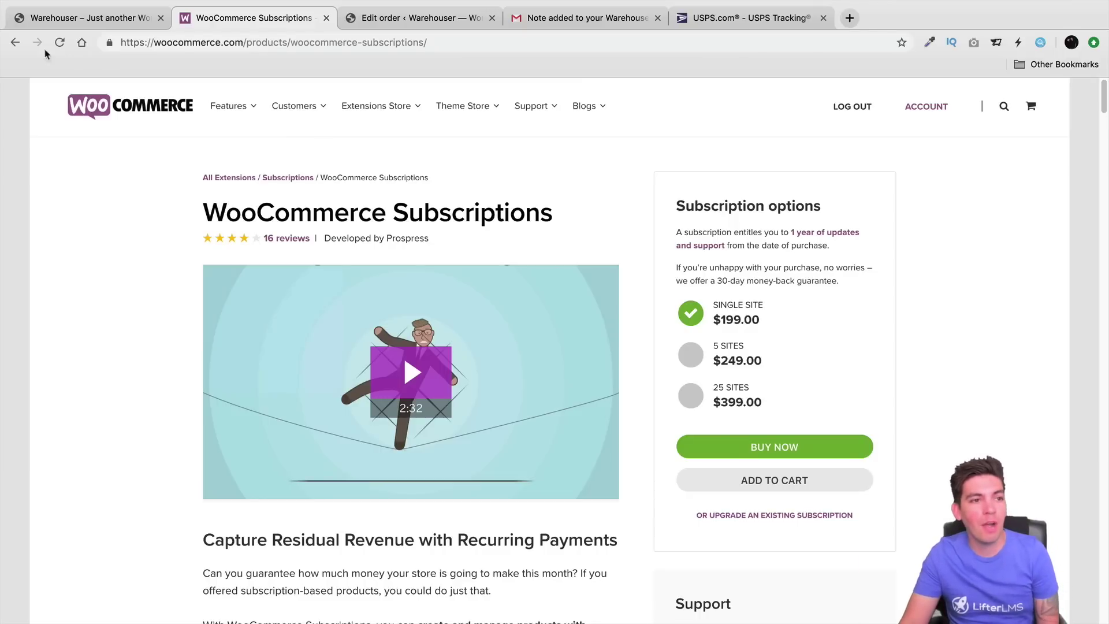
{"action": "left_click", "coordinate": [15, 42]}
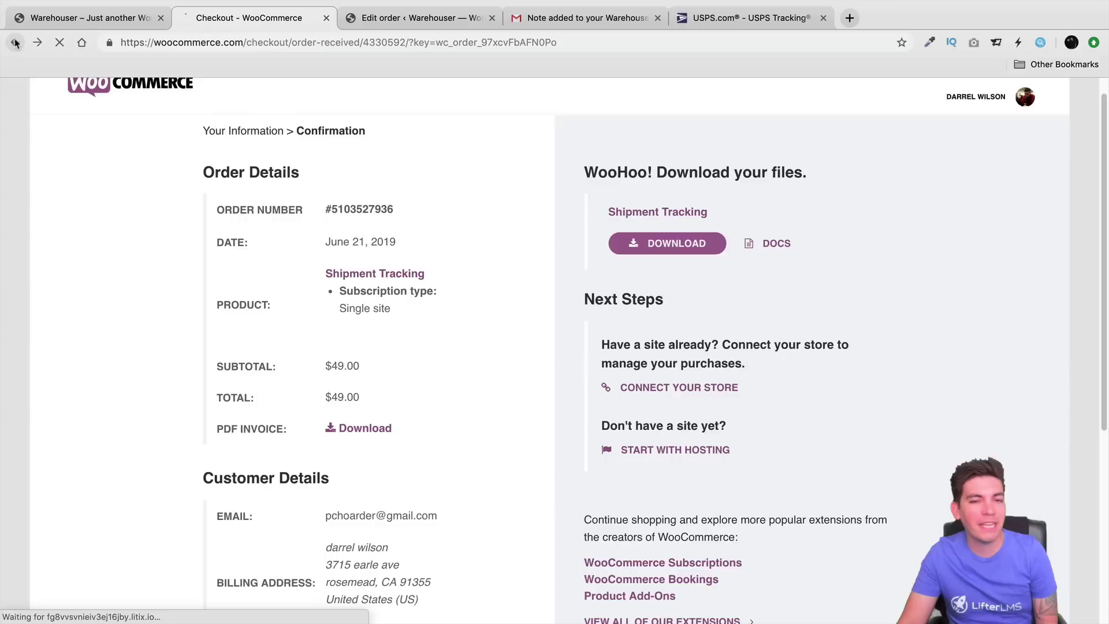
Step: Review the Shipment Tracking product details, then switch to the Warehouser store home page
{"action": "left_click", "coordinate": [371, 274]}
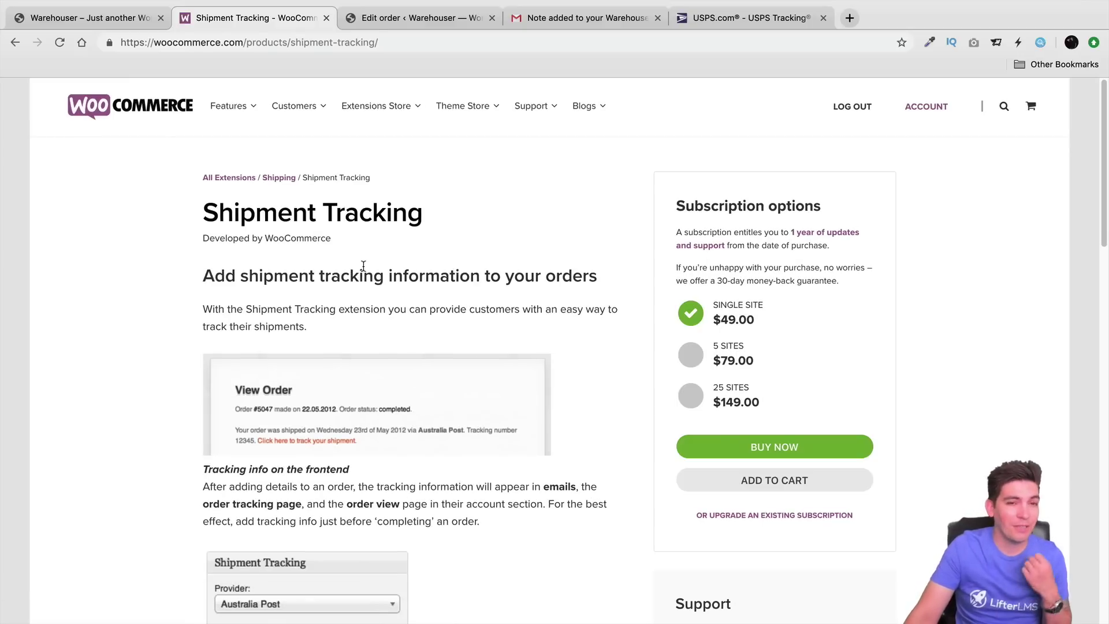
{"action": "scroll", "coordinate": [380, 267], "scroll_direction": "down", "scroll_amount": 2}
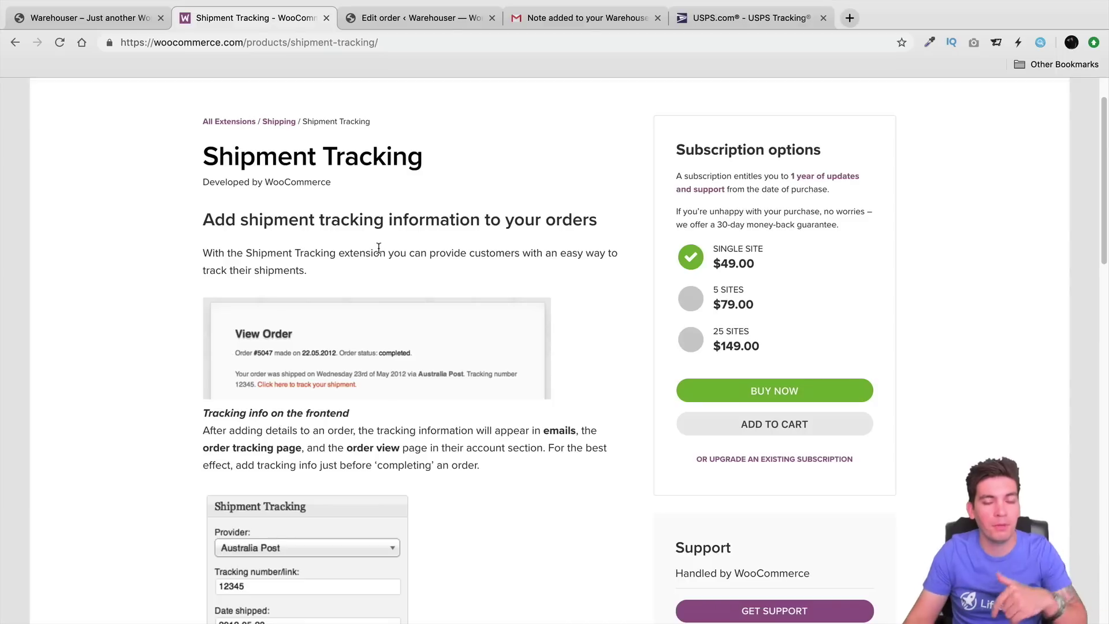
{"action": "scroll", "coordinate": [379, 254], "scroll_direction": "down", "scroll_amount": 2}
{"action": "scroll", "coordinate": [380, 287], "scroll_direction": "down", "scroll_amount": 6}
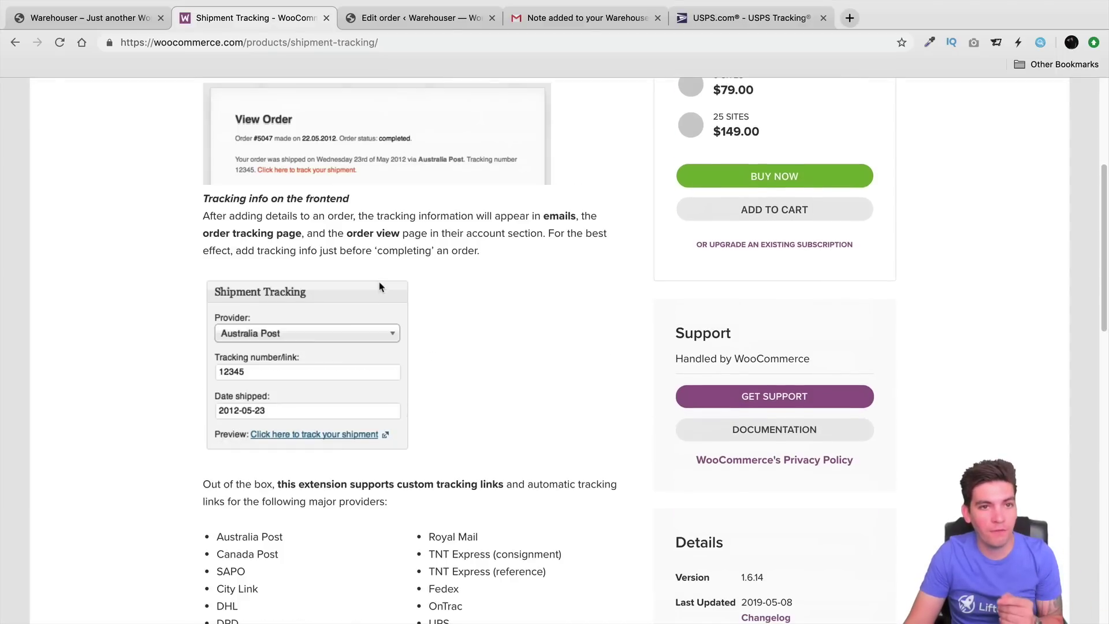
{"action": "scroll", "coordinate": [387, 279], "scroll_direction": "down", "scroll_amount": 9}
{"action": "scroll", "coordinate": [389, 277], "scroll_direction": "up", "scroll_amount": 15}
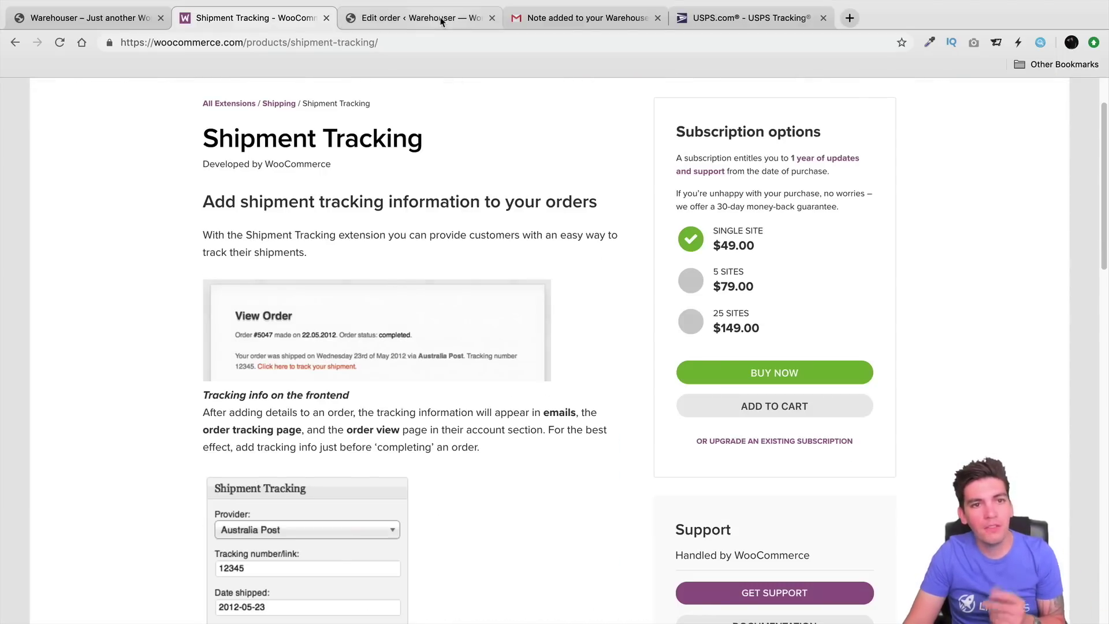
{"action": "left_click", "coordinate": [441, 21]}
{"action": "left_click", "coordinate": [106, 13]}
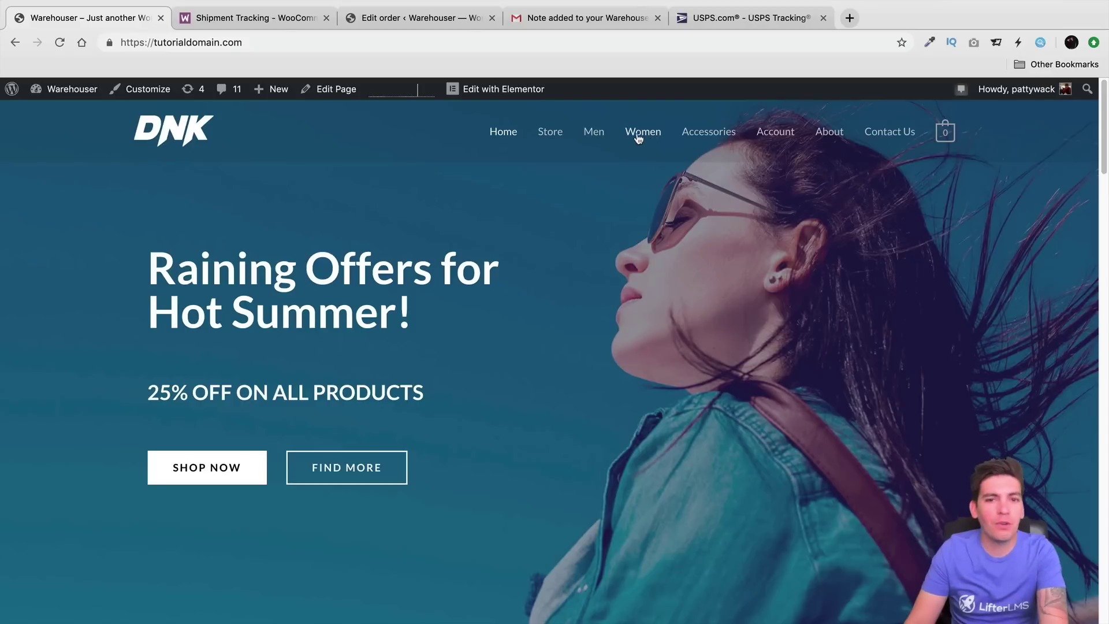
Step: Browse the Warehouser store's Men category product grid
{"action": "left_click", "coordinate": [595, 133]}
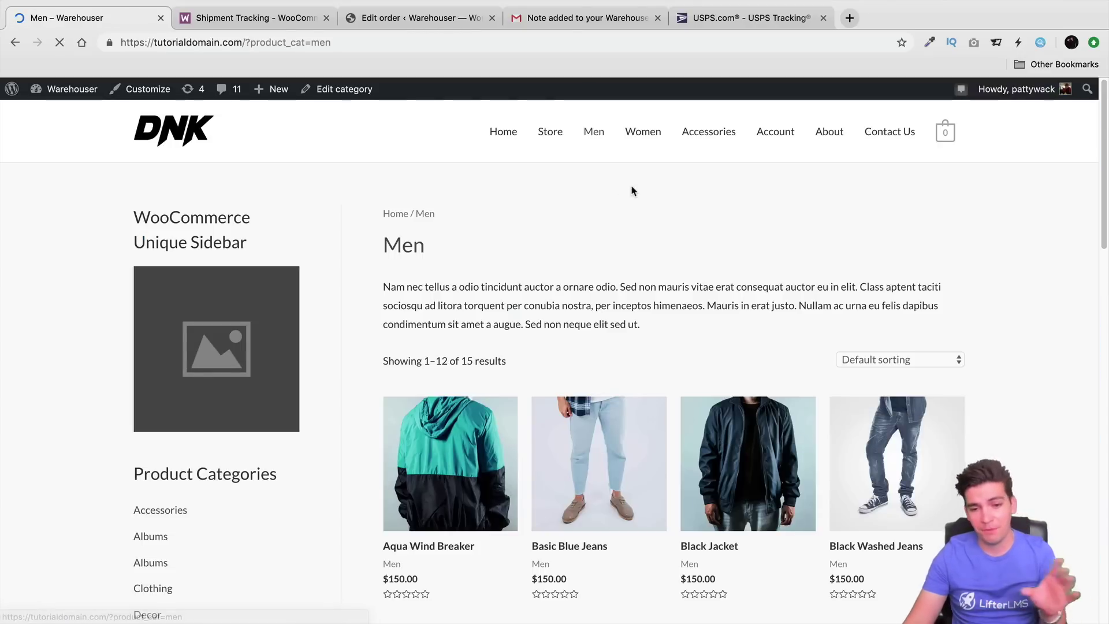
{"action": "scroll", "coordinate": [632, 190], "scroll_direction": "down", "scroll_amount": 5}
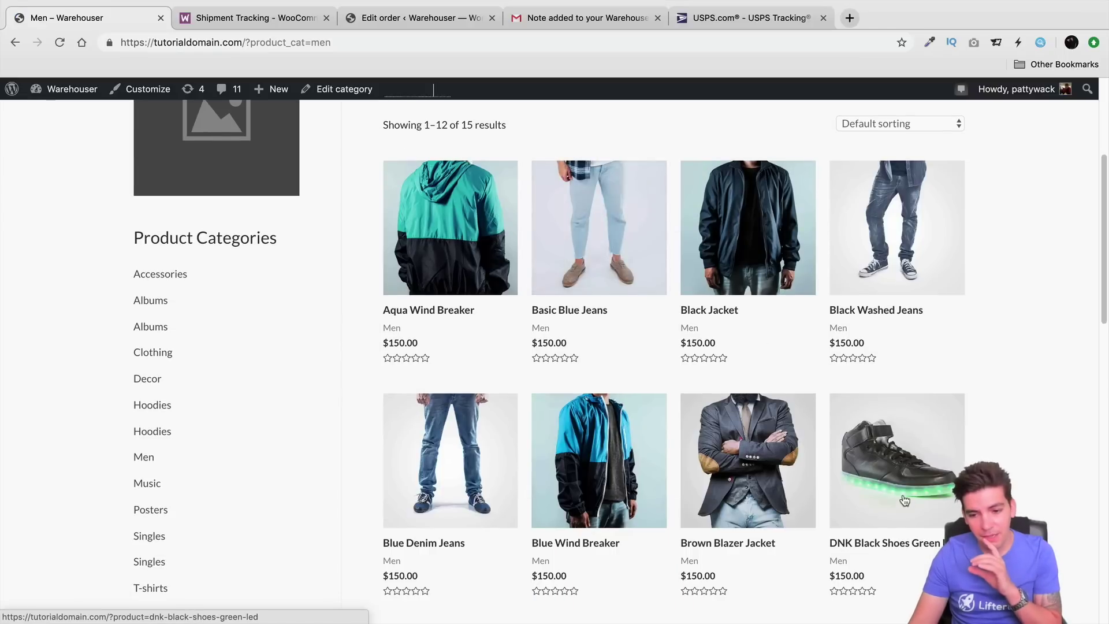
{"action": "scroll", "coordinate": [904, 501], "scroll_direction": "down", "scroll_amount": 2}
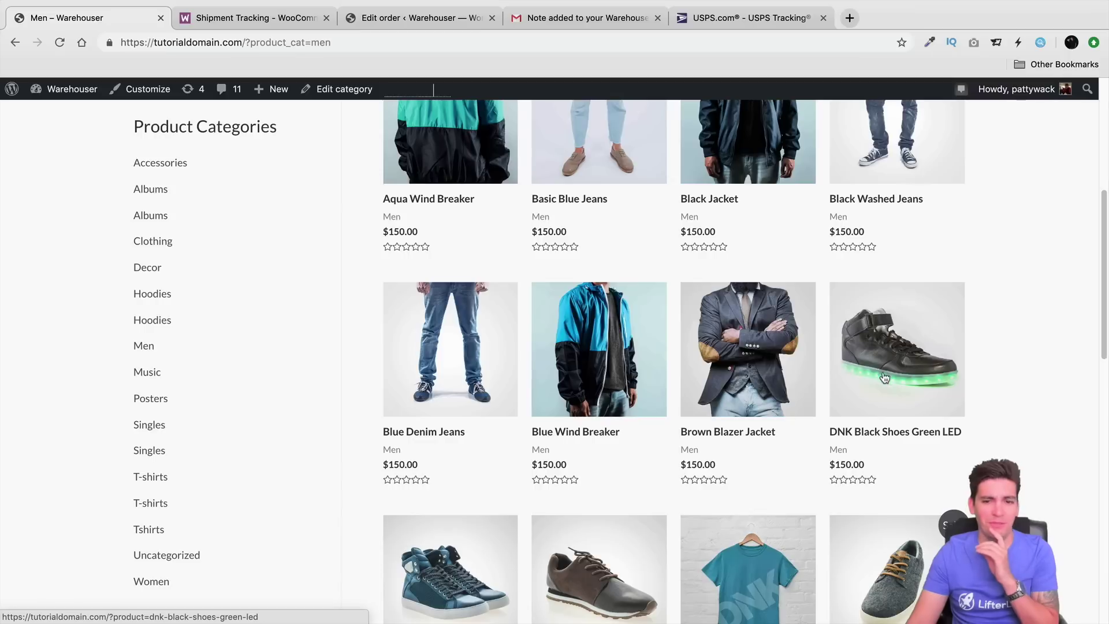
{"action": "scroll", "coordinate": [886, 382], "scroll_direction": "down", "scroll_amount": 5}
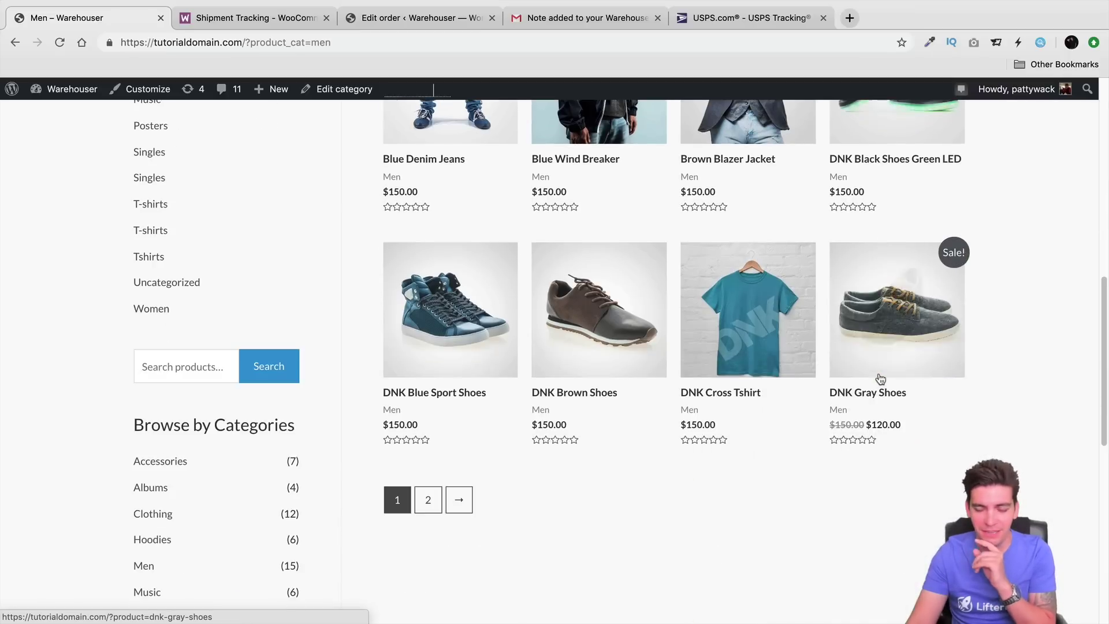
{"action": "scroll", "coordinate": [872, 372], "scroll_direction": "up", "scroll_amount": 6}
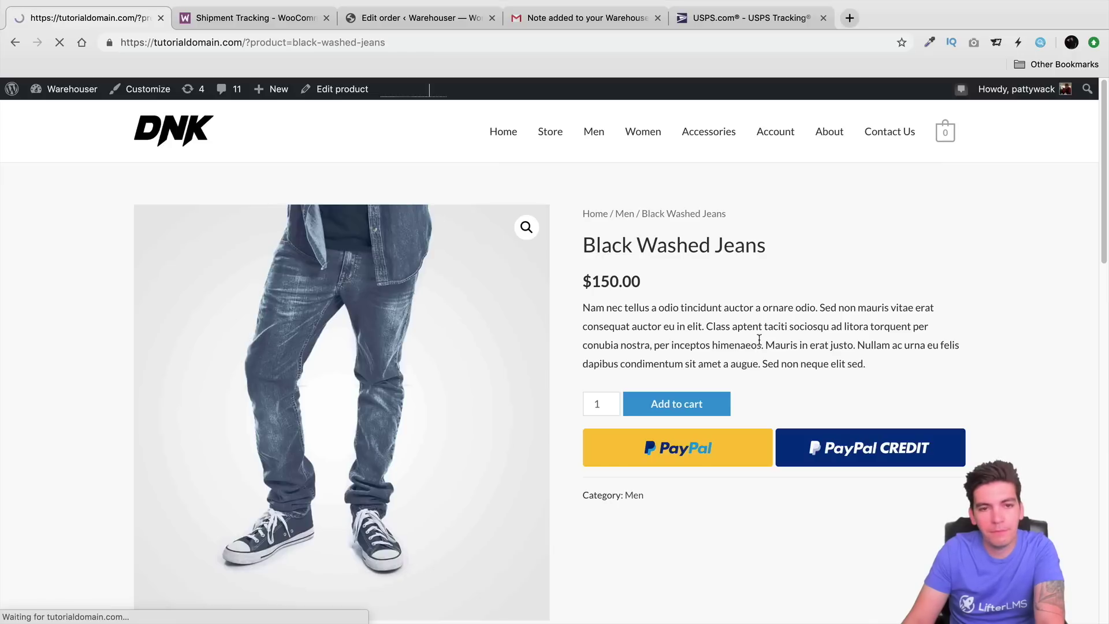
Step: Apply coupon code 'free' in the cart to bring the total to $0.00, then proceed to checkout
{"action": "left_click", "coordinate": [915, 232]}
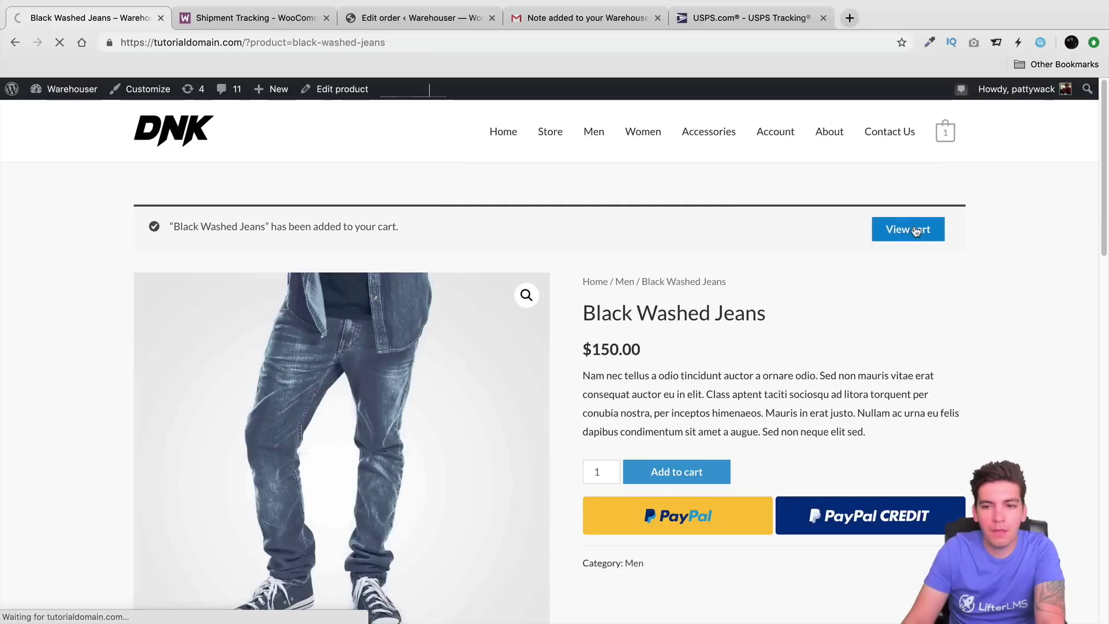
{"action": "left_click", "coordinate": [280, 407]}
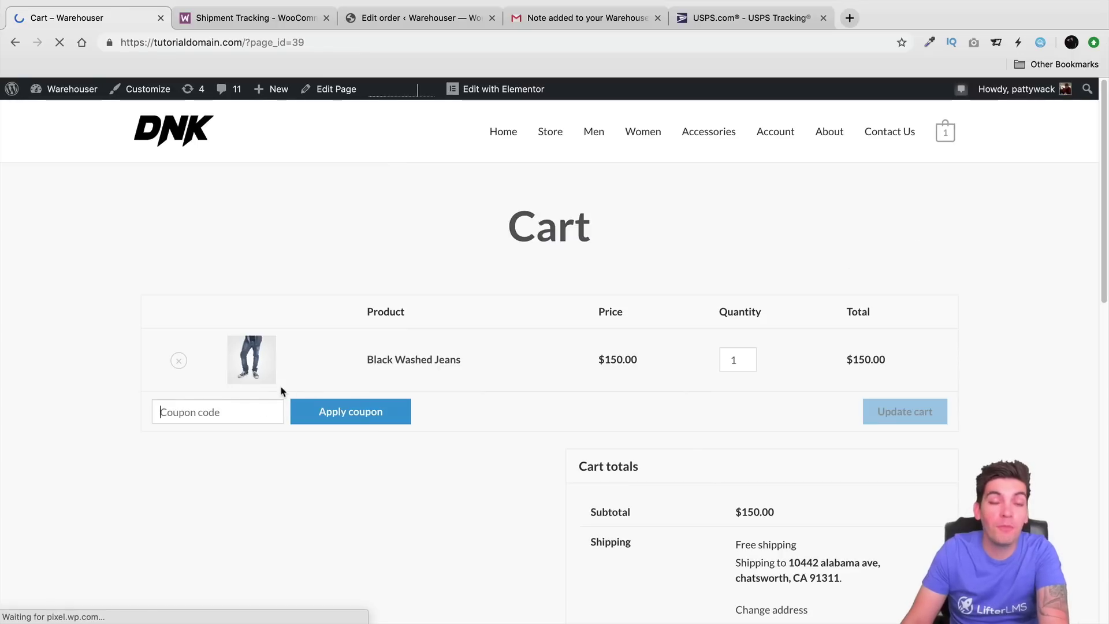
{"action": "type", "text": "free"}
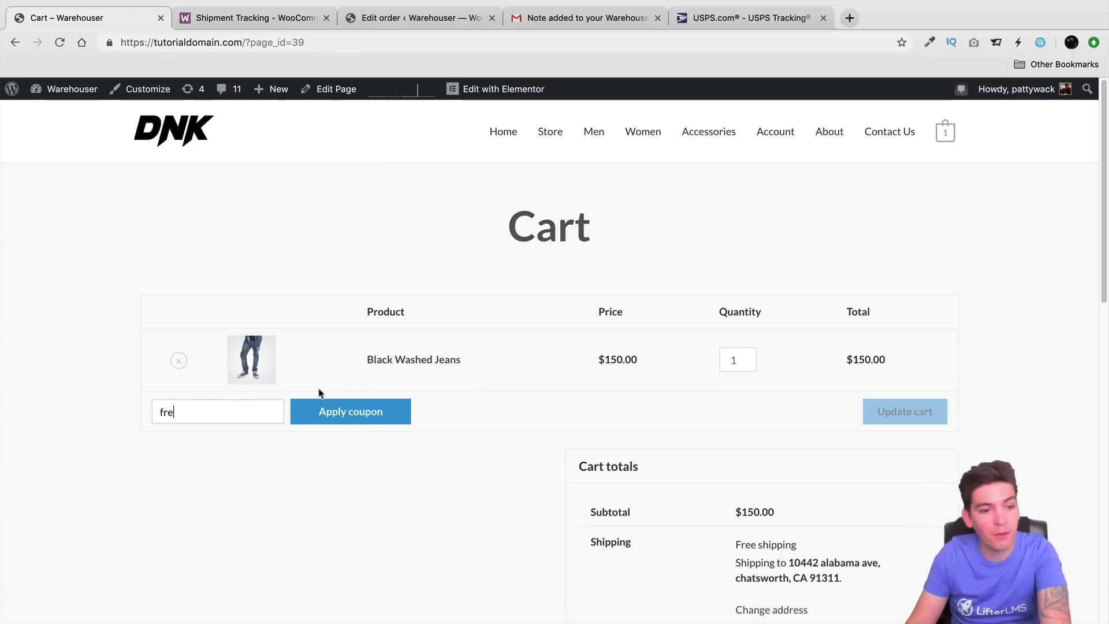
{"action": "left_click", "coordinate": [368, 415]}
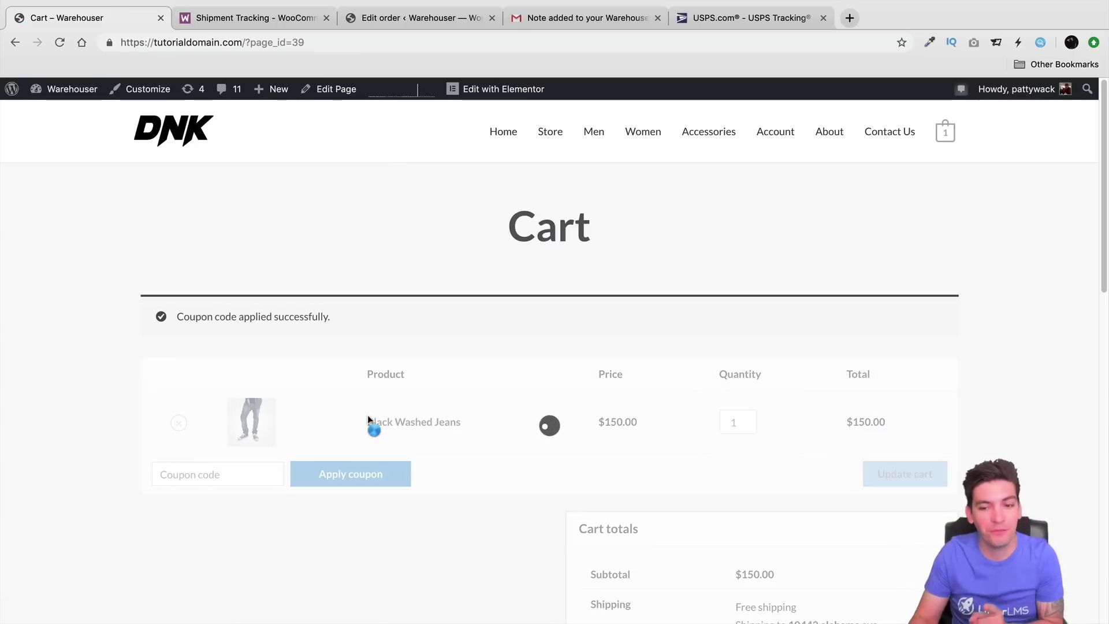
{"action": "scroll", "coordinate": [386, 413], "scroll_direction": "down", "scroll_amount": 5}
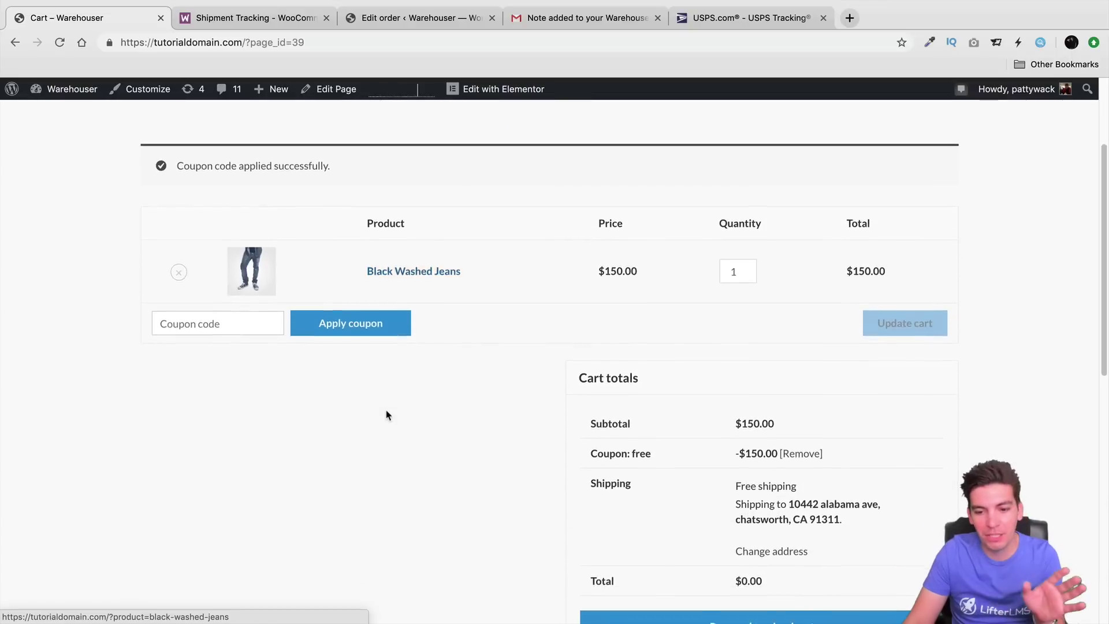
{"action": "left_click", "coordinate": [741, 523]}
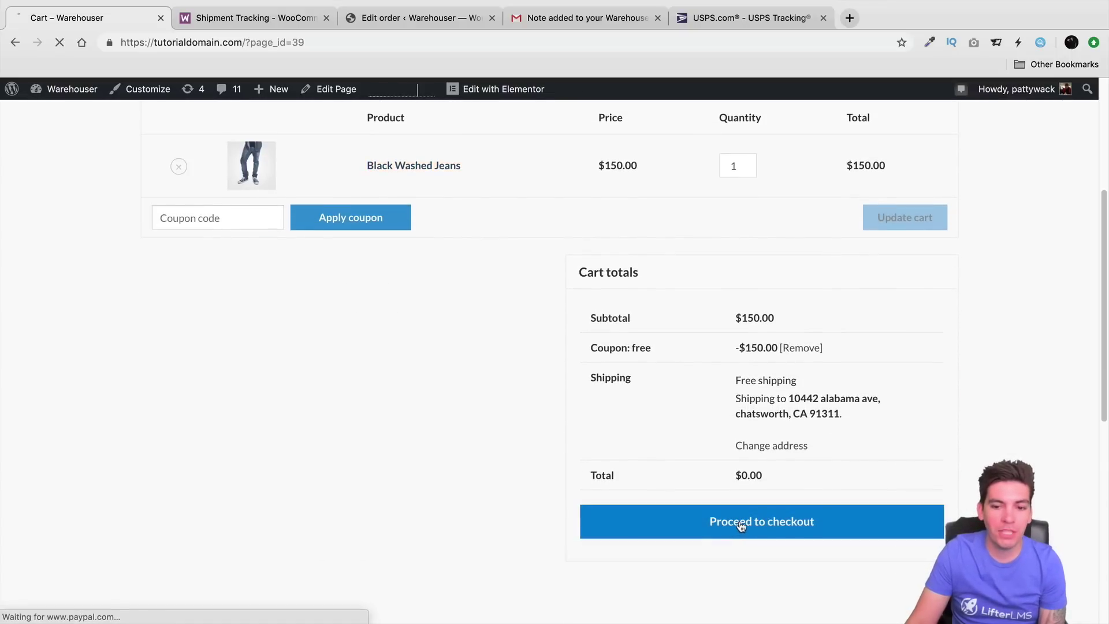
Step: Enter 'asdasdasdasdasd' as the billing street address and place the $0.00 order
{"action": "scroll", "coordinate": [693, 496], "scroll_direction": "down", "scroll_amount": 4}
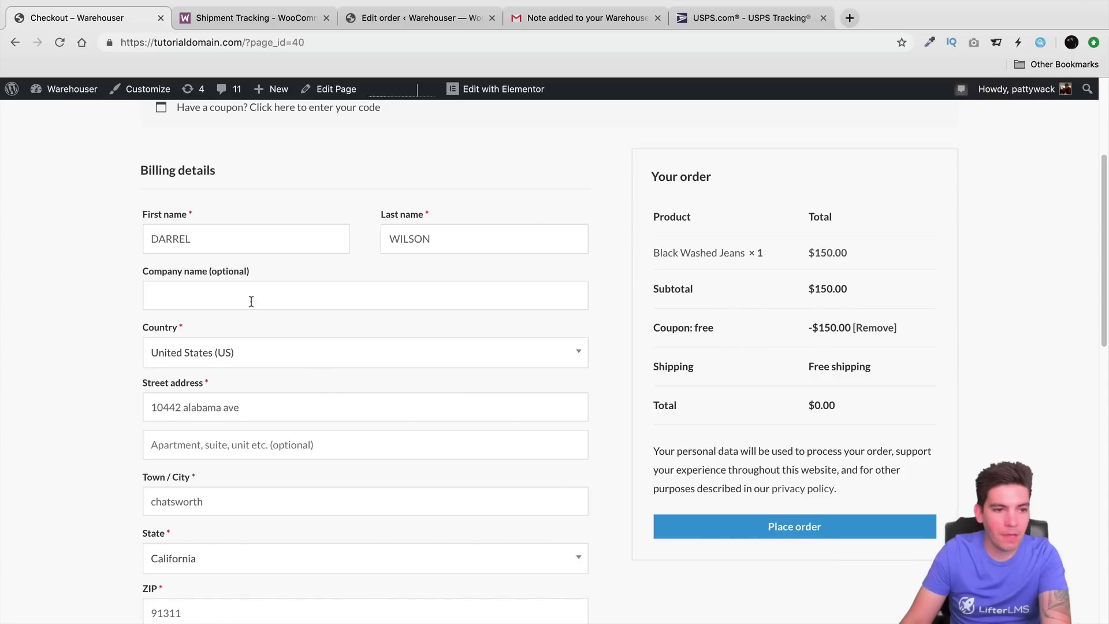
{"action": "left_click", "coordinate": [292, 404]}
{"action": "type", "text": "as"}
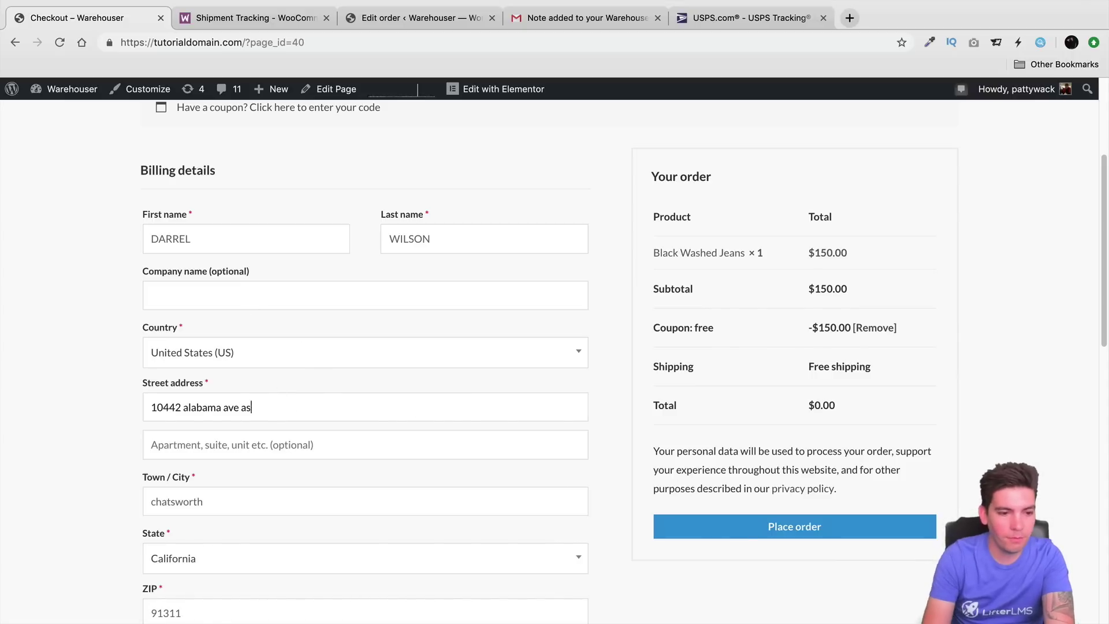
{"action": "type", "text": "dasdasdasdasd"}
{"action": "scroll", "coordinate": [335, 386], "scroll_direction": "down", "scroll_amount": 3}
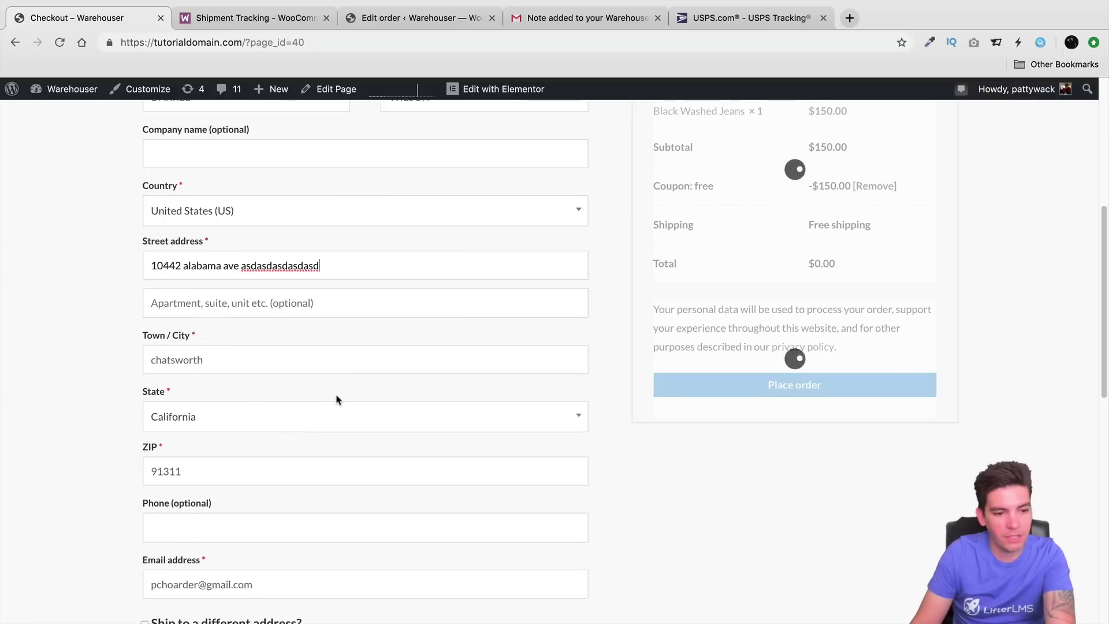
{"action": "scroll", "coordinate": [349, 415], "scroll_direction": "down", "scroll_amount": 3}
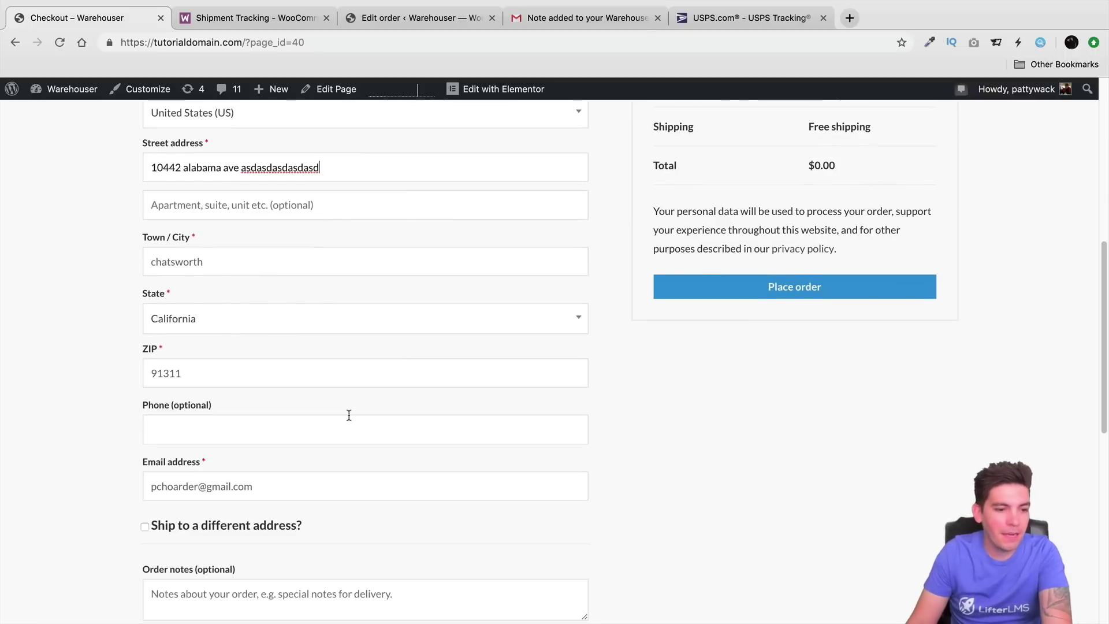
{"action": "scroll", "coordinate": [349, 416], "scroll_direction": "down", "scroll_amount": 2}
{"action": "scroll", "coordinate": [349, 404], "scroll_direction": "up", "scroll_amount": 7}
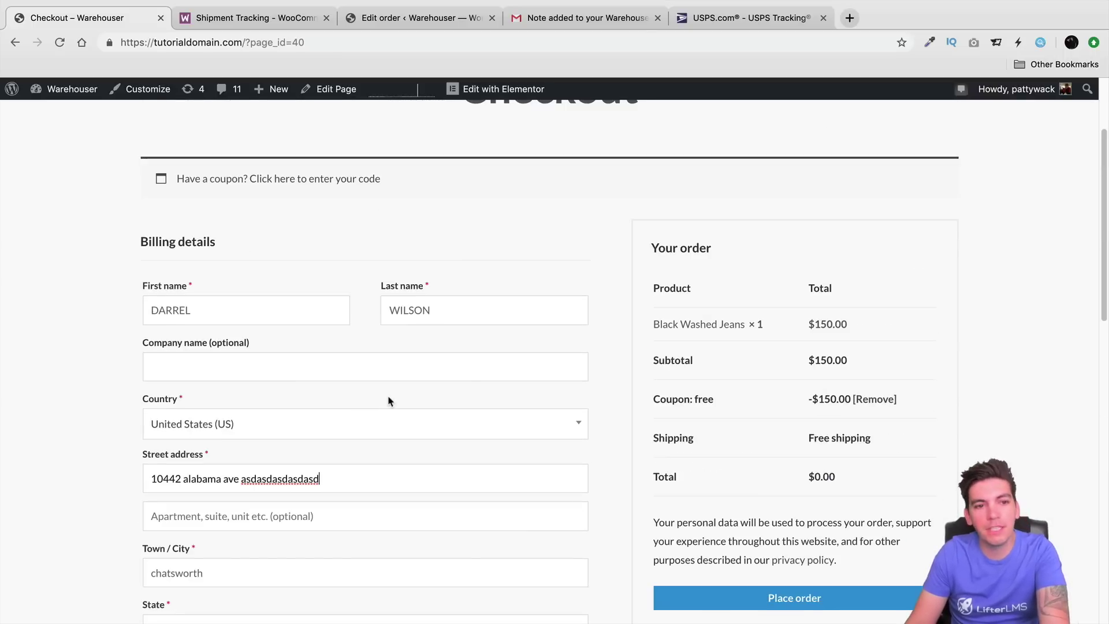
{"action": "scroll", "coordinate": [404, 404], "scroll_direction": "up", "scroll_amount": 3}
{"action": "scroll", "coordinate": [416, 406], "scroll_direction": "down", "scroll_amount": 5}
{"action": "left_click", "coordinate": [832, 488]}
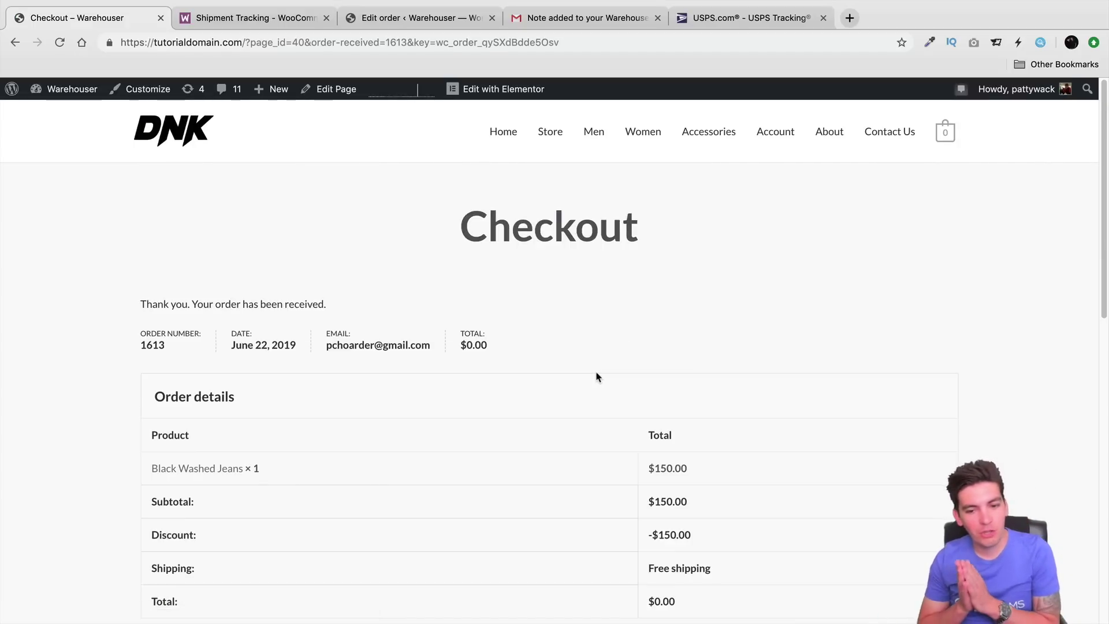
Step: Review the order-received page, then return to the Gmail tracking-note email
{"action": "scroll", "coordinate": [590, 428], "scroll_direction": "down", "scroll_amount": 2}
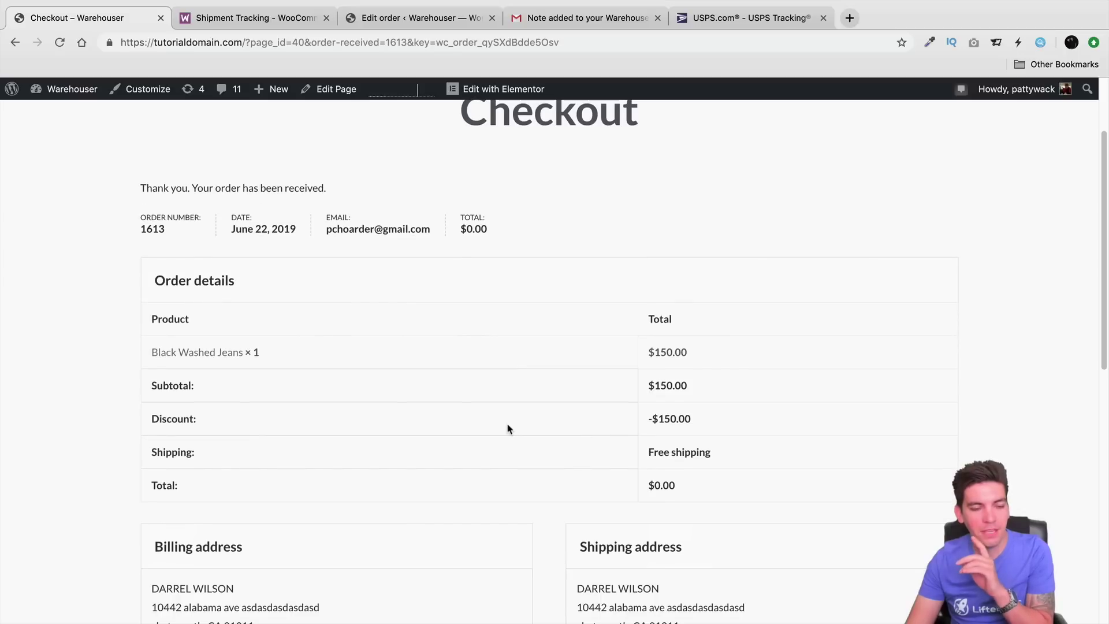
{"action": "scroll", "coordinate": [509, 428], "scroll_direction": "down", "scroll_amount": 3}
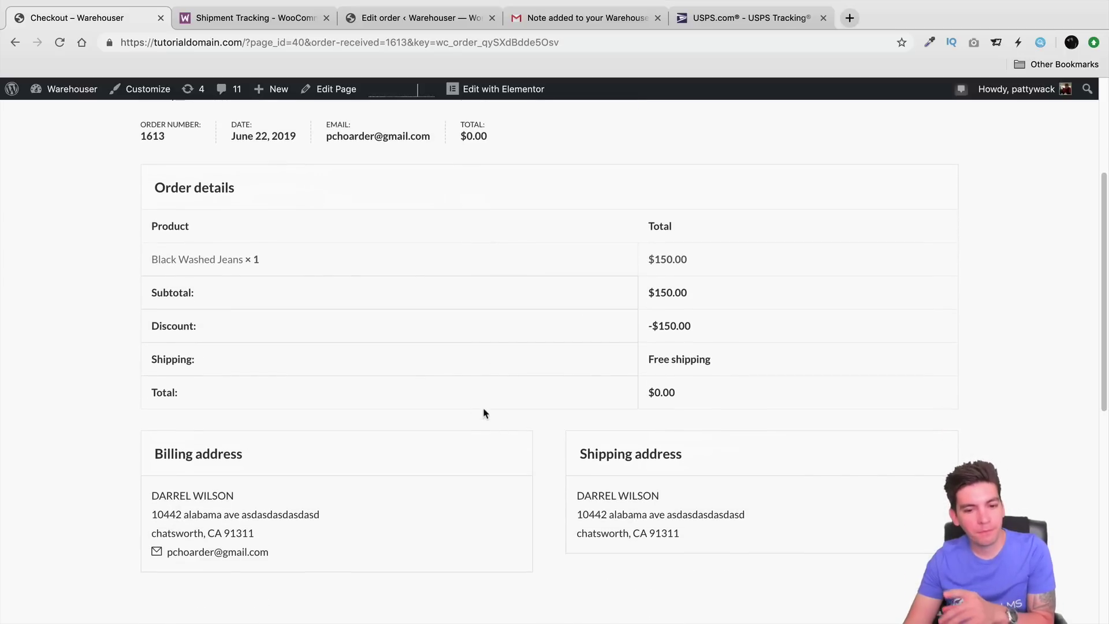
{"action": "scroll", "coordinate": [546, 450], "scroll_direction": "down", "scroll_amount": 2}
{"action": "scroll", "coordinate": [537, 448], "scroll_direction": "up", "scroll_amount": 5}
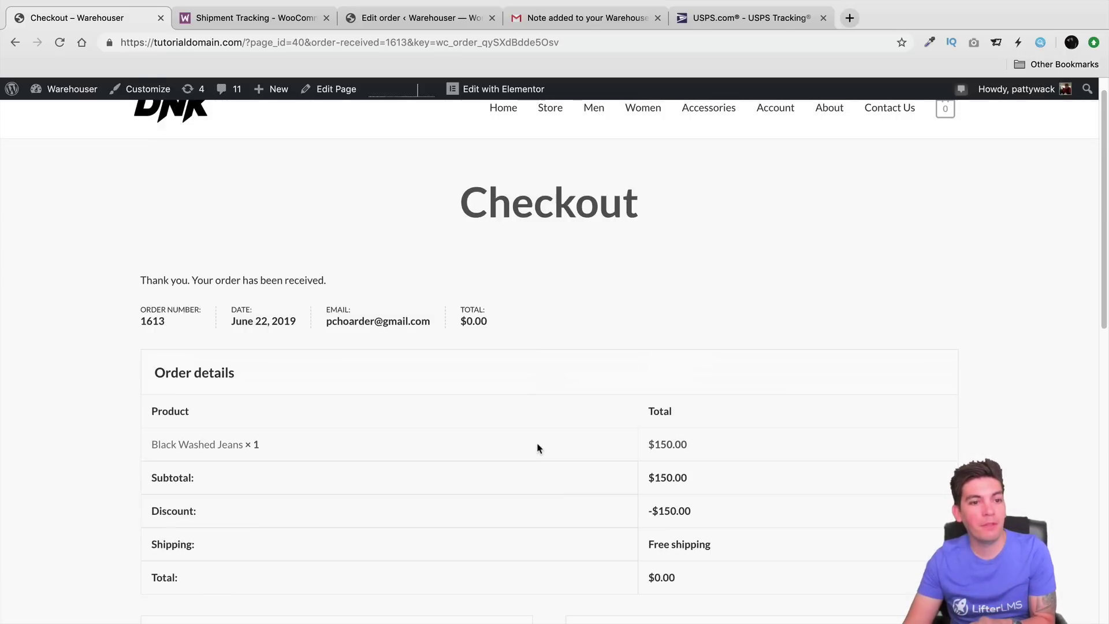
{"action": "left_click", "coordinate": [609, 20]}
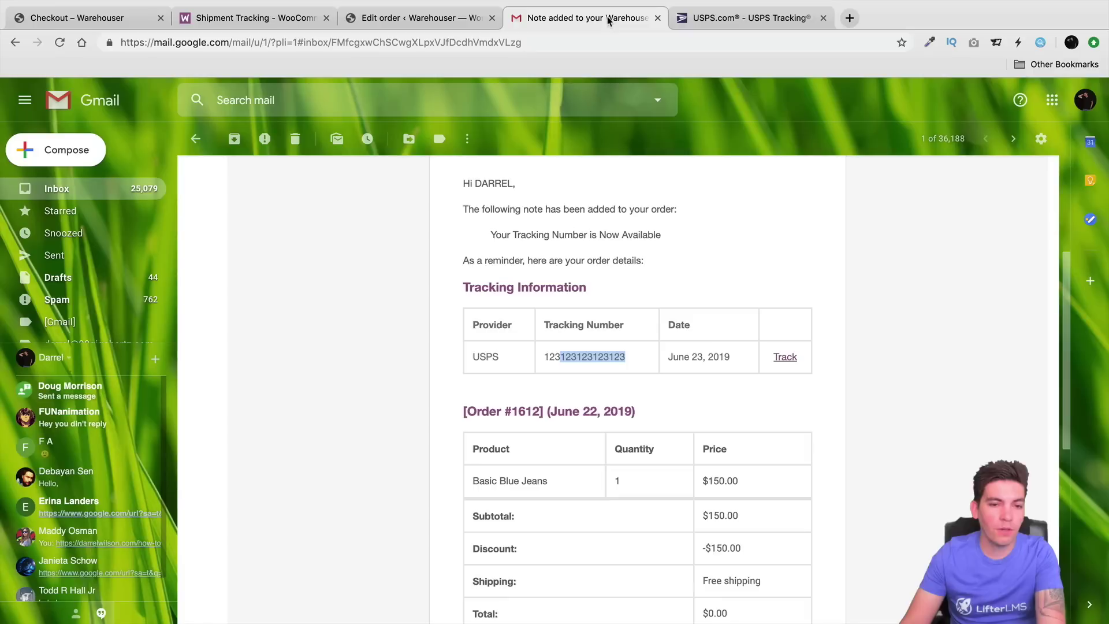
Step: Read the New order #1613 notification email in Gmail
{"action": "left_click", "coordinate": [100, 192]}
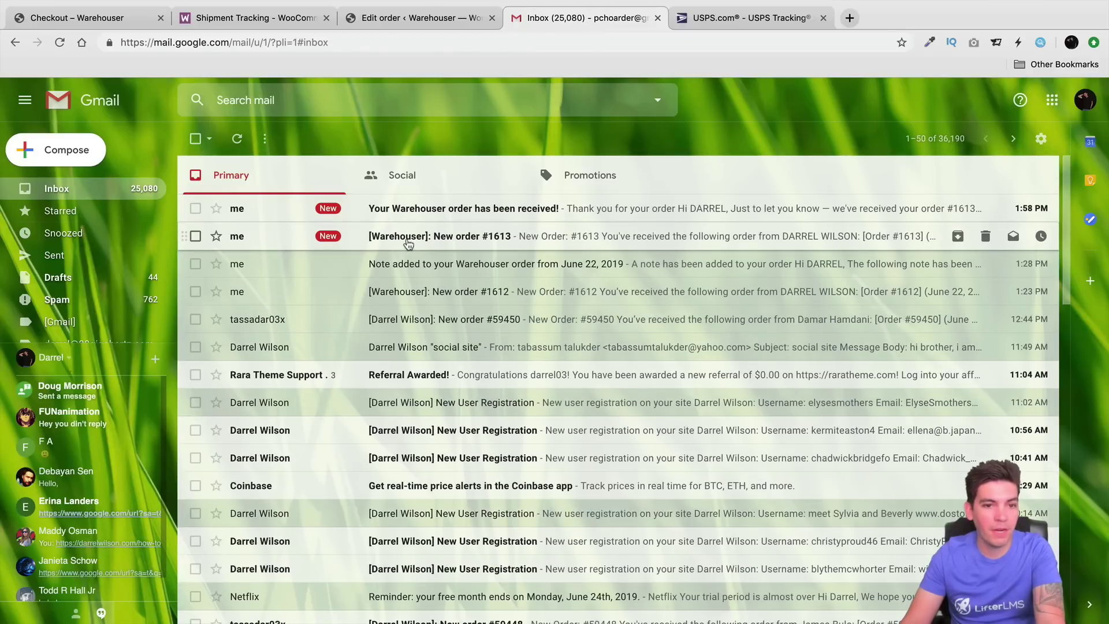
{"action": "left_click", "coordinate": [410, 241]}
{"action": "scroll", "coordinate": [403, 297], "scroll_direction": "down", "scroll_amount": 3}
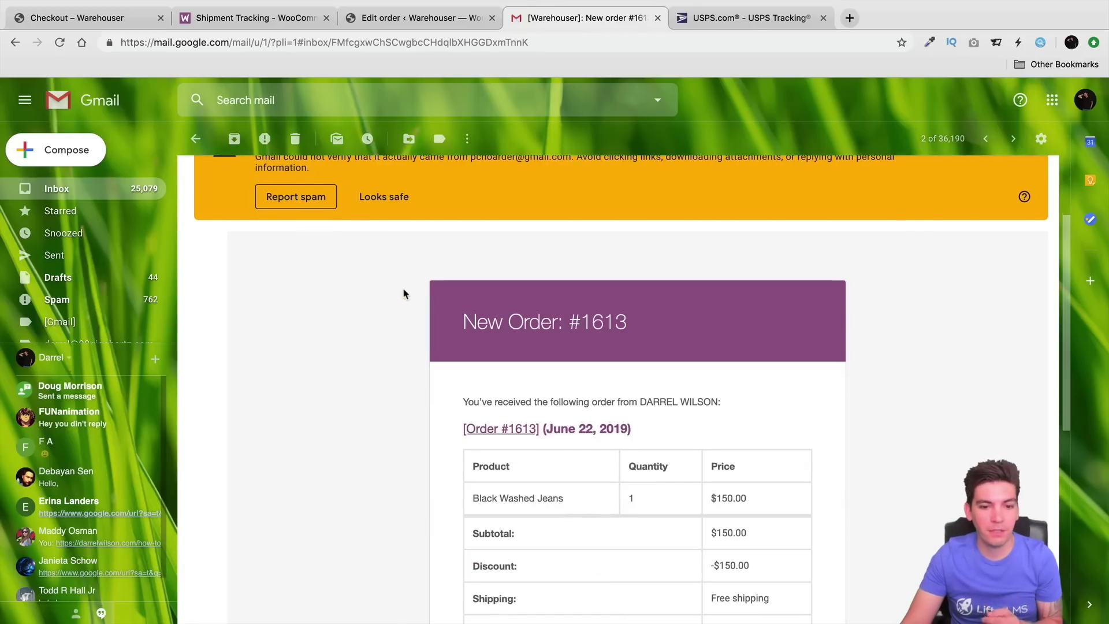
{"action": "scroll", "coordinate": [404, 294], "scroll_direction": "down", "scroll_amount": 1}
{"action": "scroll", "coordinate": [403, 294], "scroll_direction": "down", "scroll_amount": 4}
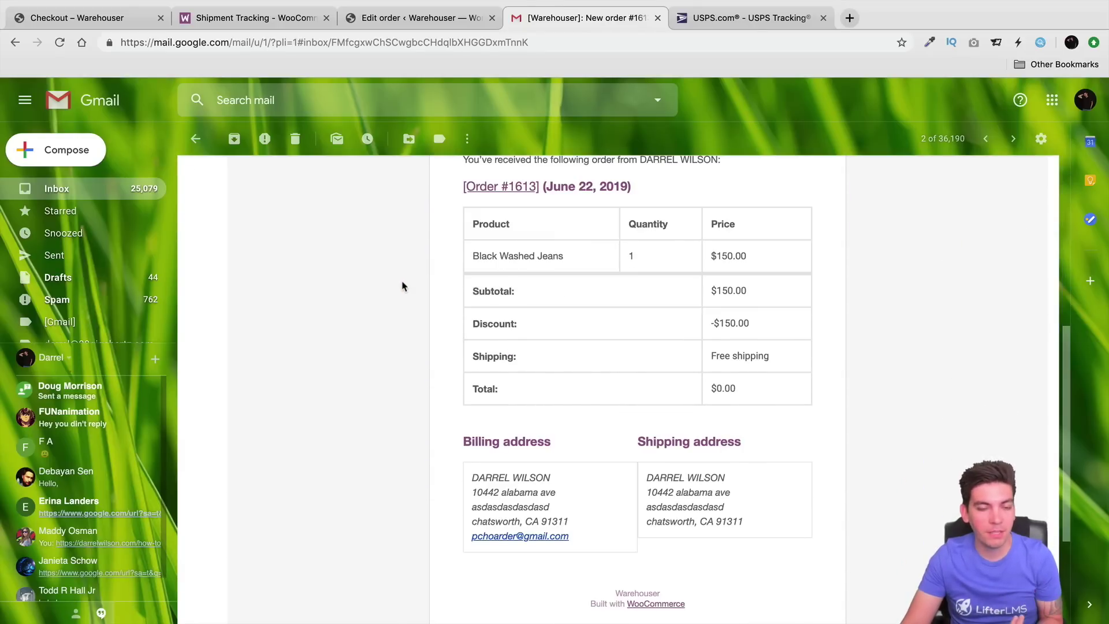
{"action": "scroll", "coordinate": [403, 286], "scroll_direction": "up", "scroll_amount": 3}
{"action": "left_click", "coordinate": [195, 138]}
Step: Mark the 'Your Warehouser order has been received!' email as safe and read it
{"action": "left_click", "coordinate": [412, 218]}
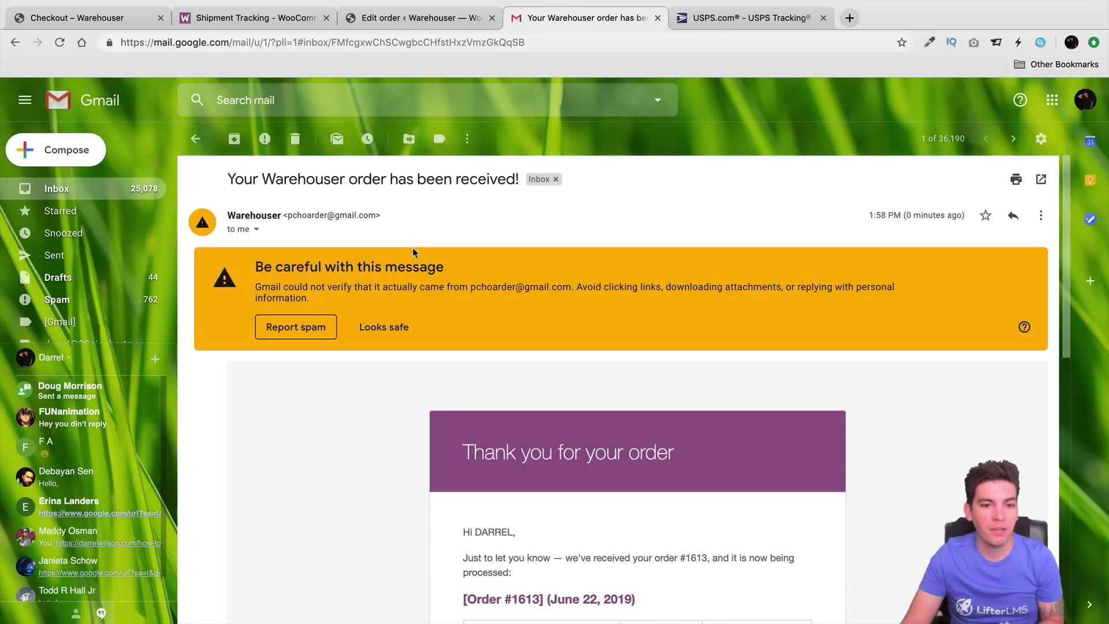
{"action": "left_click", "coordinate": [404, 329]}
{"action": "scroll", "coordinate": [420, 330], "scroll_direction": "down", "scroll_amount": 4}
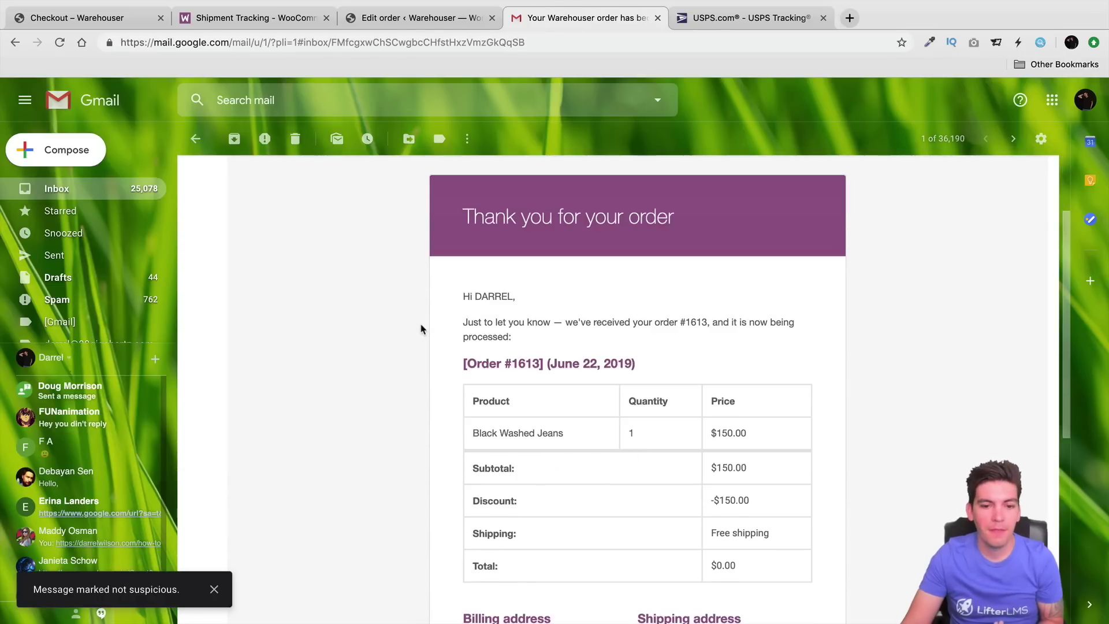
{"action": "scroll", "coordinate": [420, 328], "scroll_direction": "down", "scroll_amount": 2}
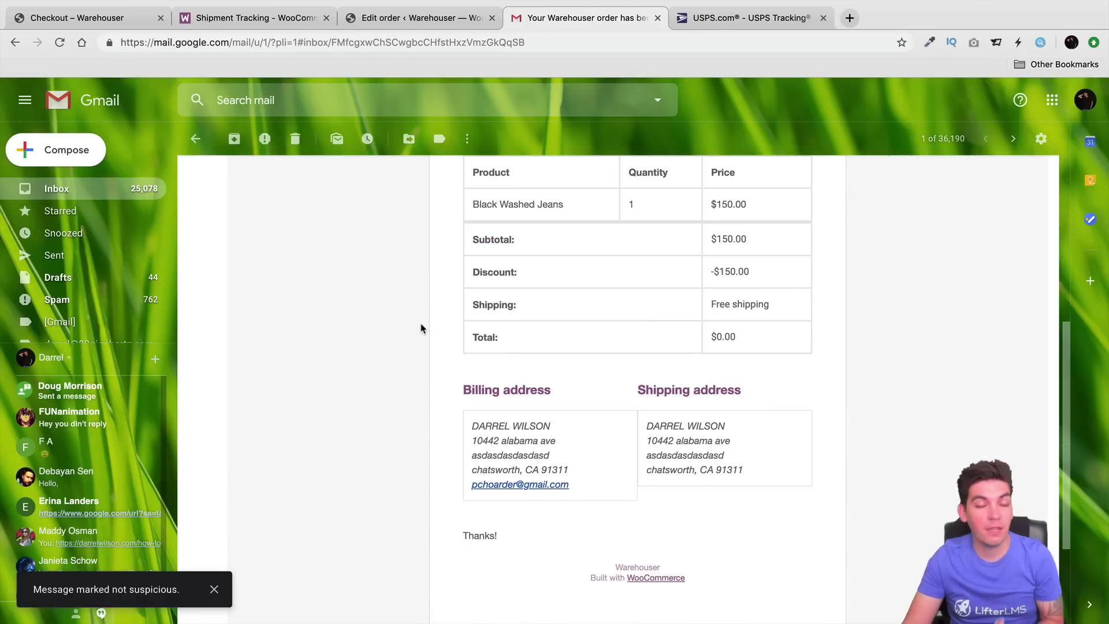
{"action": "scroll", "coordinate": [424, 334], "scroll_direction": "up", "scroll_amount": 6}
{"action": "left_click", "coordinate": [453, 17]}
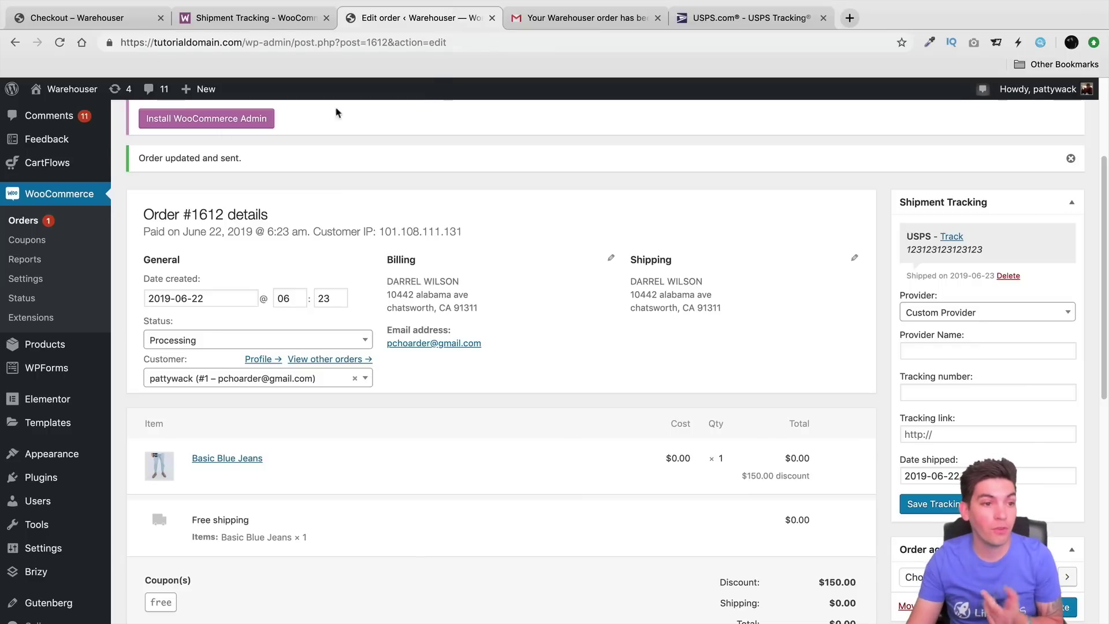
Step: Open order #1613 from WooCommerce > Orders and scroll to its shipment tracking panel
{"action": "left_click", "coordinate": [30, 224]}
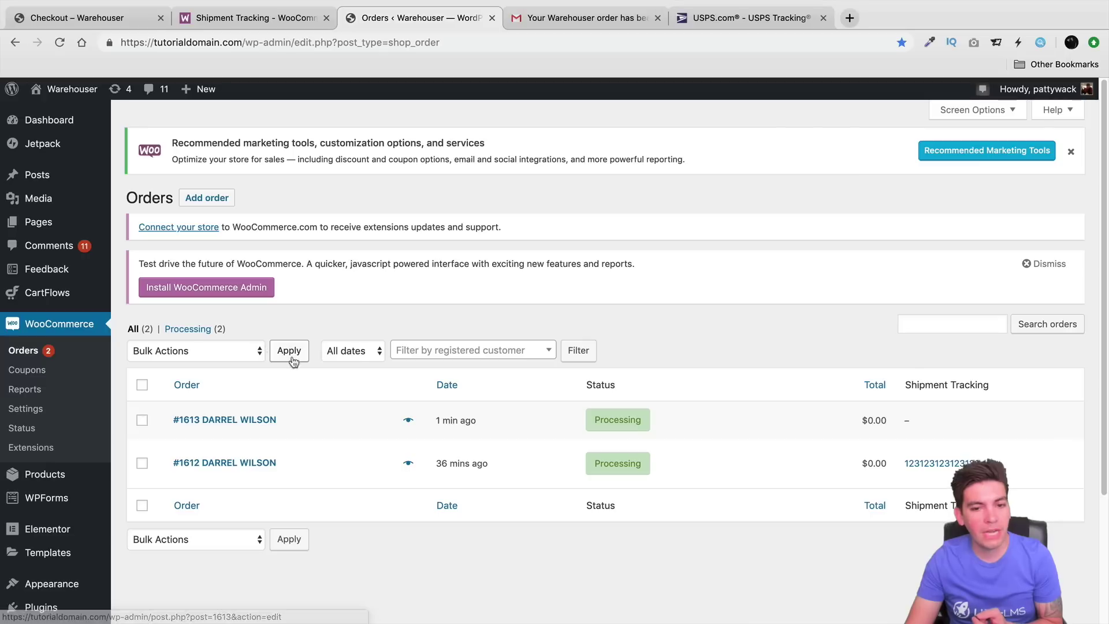
{"action": "left_click", "coordinate": [218, 421]}
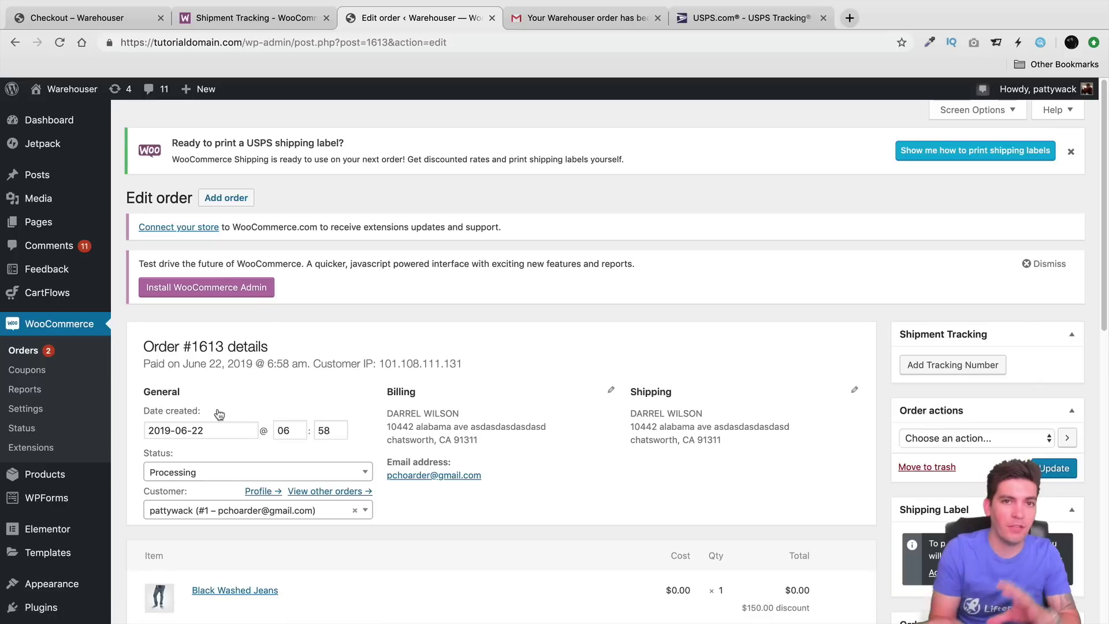
{"action": "left_click", "coordinate": [211, 23]}
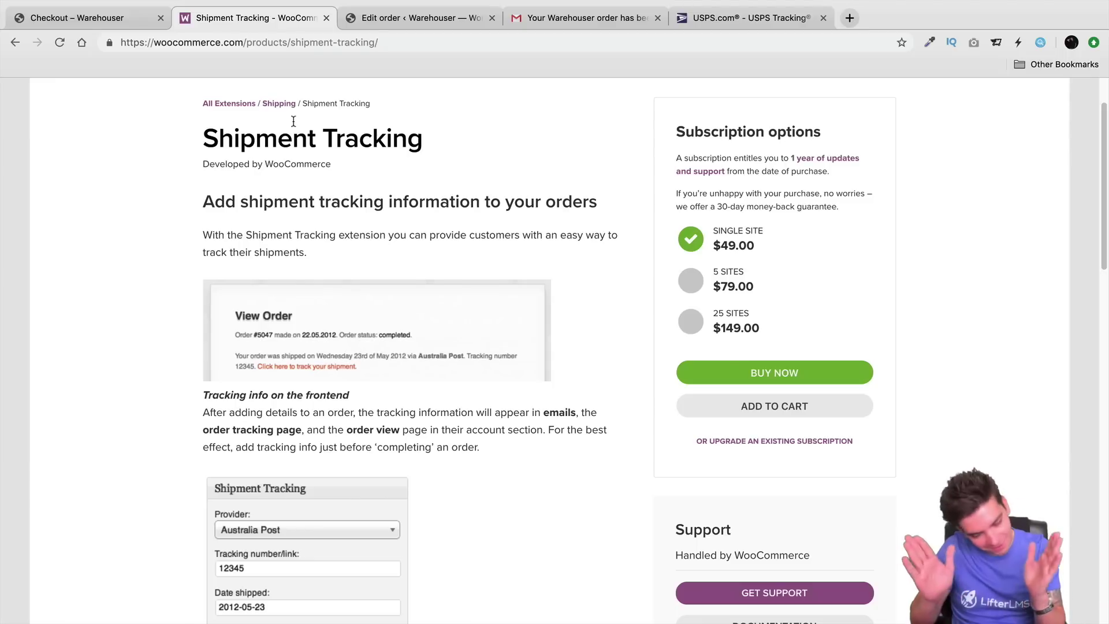
{"action": "left_click", "coordinate": [417, 21]}
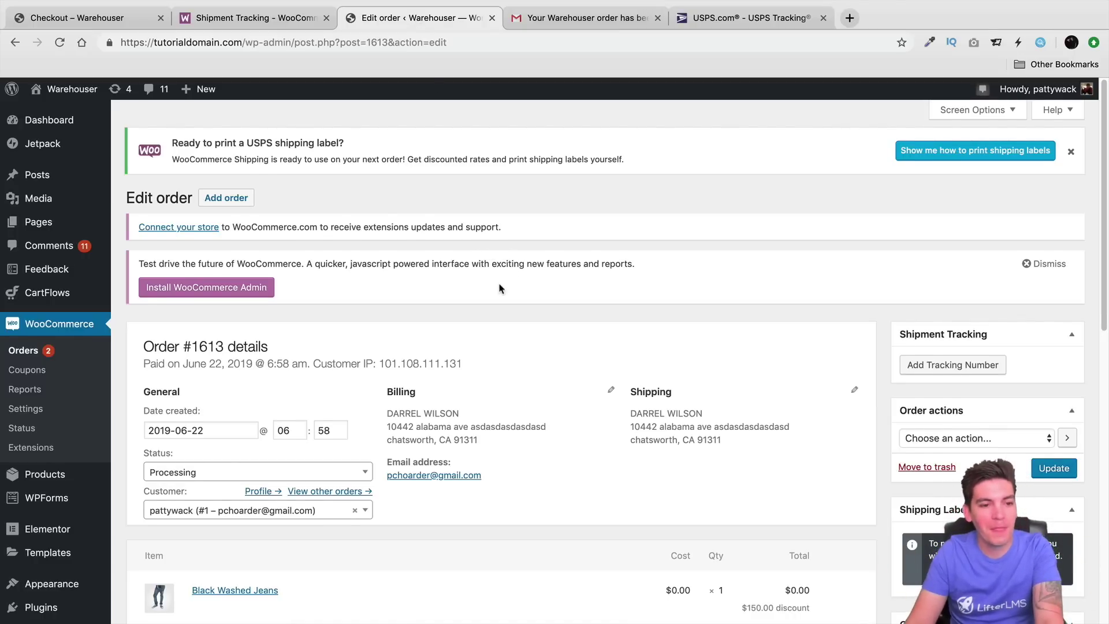
{"action": "scroll", "coordinate": [500, 288], "scroll_direction": "down", "scroll_amount": 1}
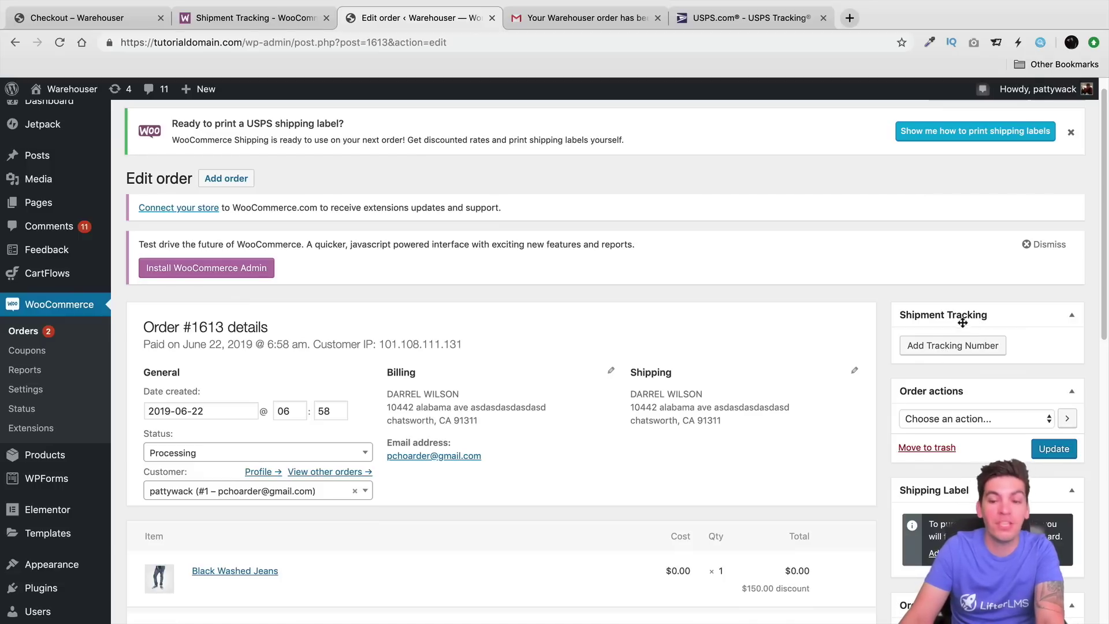
{"action": "scroll", "coordinate": [976, 352], "scroll_direction": "down", "scroll_amount": 1}
{"action": "left_click", "coordinate": [984, 325]}
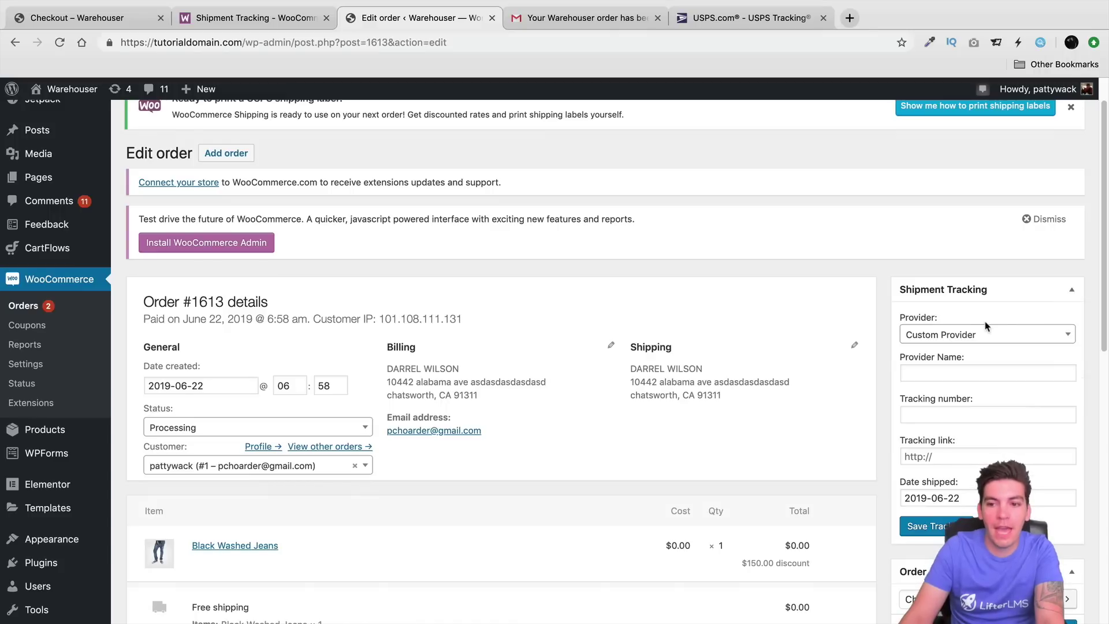
{"action": "left_click", "coordinate": [1040, 342]}
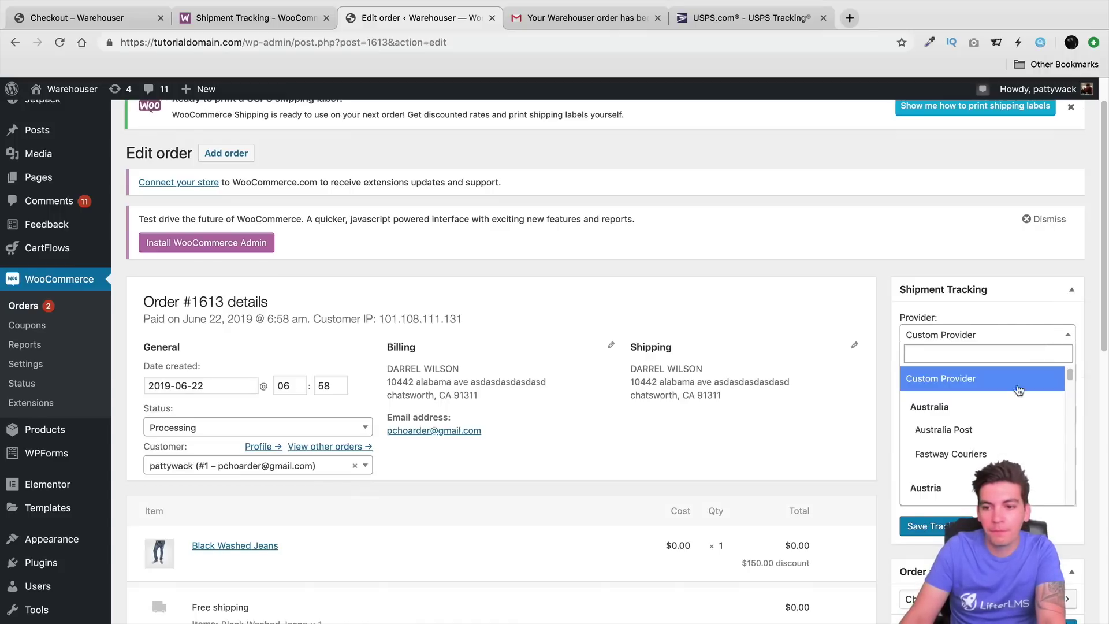
{"action": "scroll", "coordinate": [1011, 416], "scroll_direction": "down", "scroll_amount": 10}
{"action": "scroll", "coordinate": [1011, 418], "scroll_direction": "down", "scroll_amount": 3}
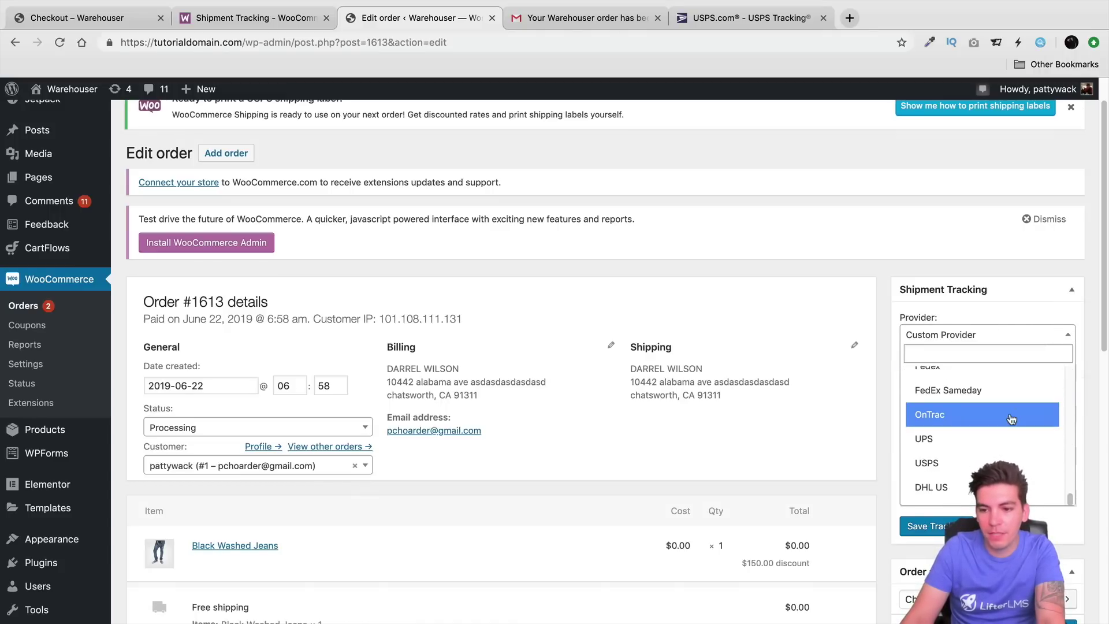
{"action": "scroll", "coordinate": [1008, 428], "scroll_direction": "up", "scroll_amount": 1}
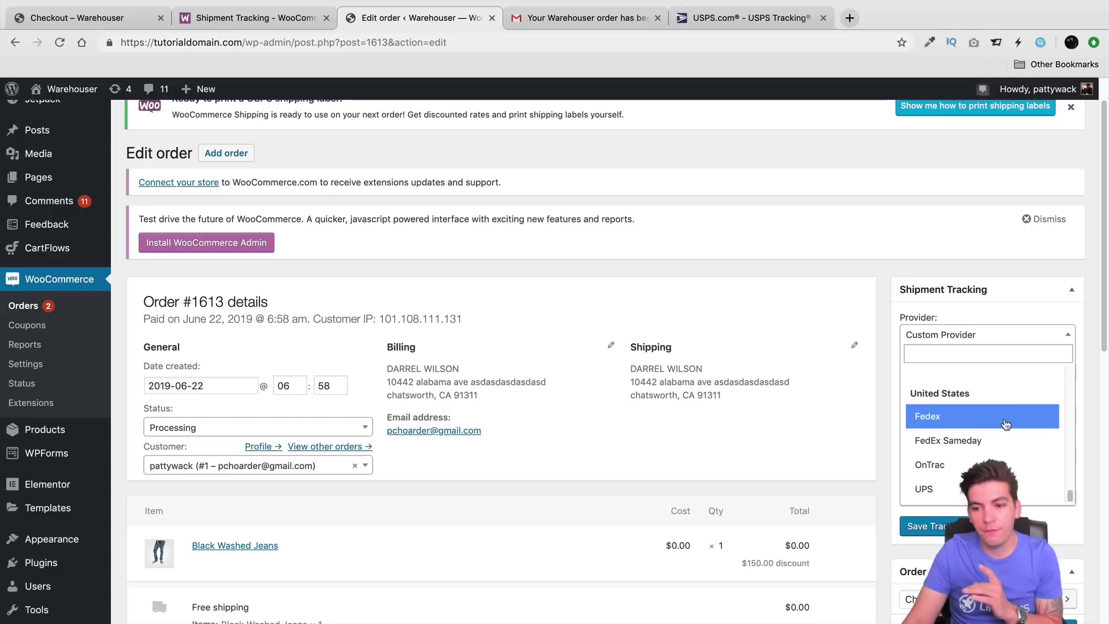
{"action": "left_click", "coordinate": [1005, 417]}
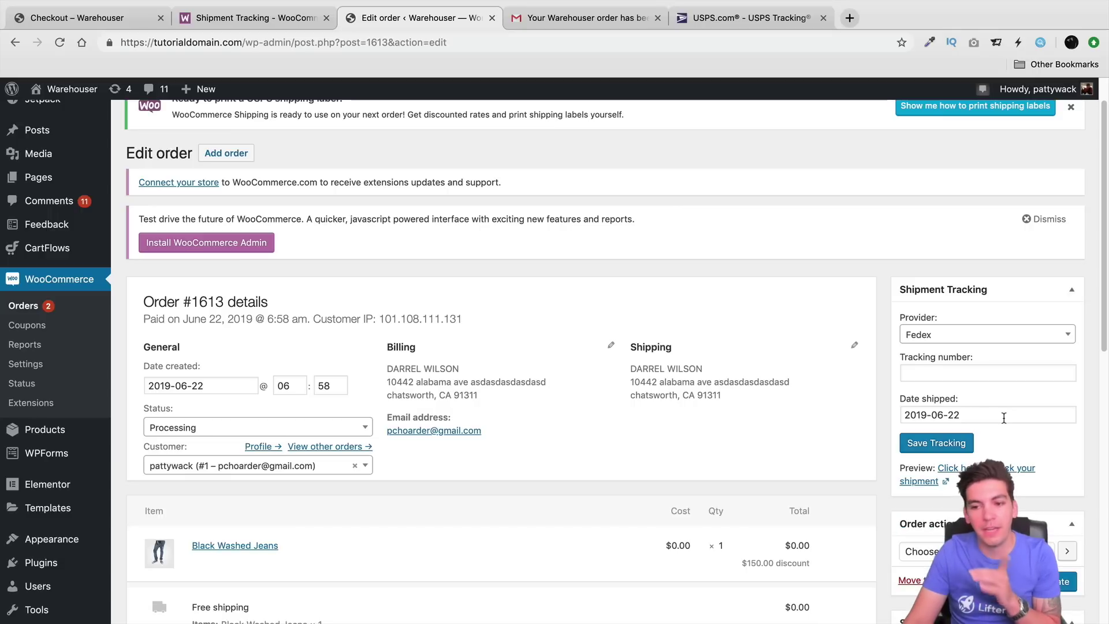
{"action": "left_click", "coordinate": [997, 373]}
{"action": "type", "text": "4857398587"}
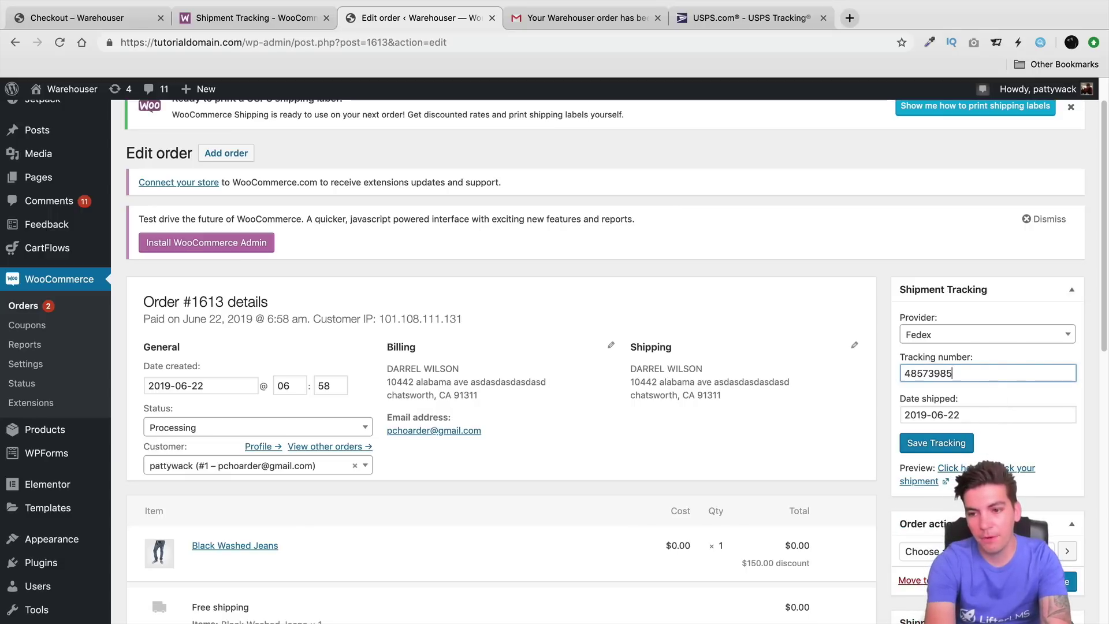
{"action": "left_click", "coordinate": [957, 449]}
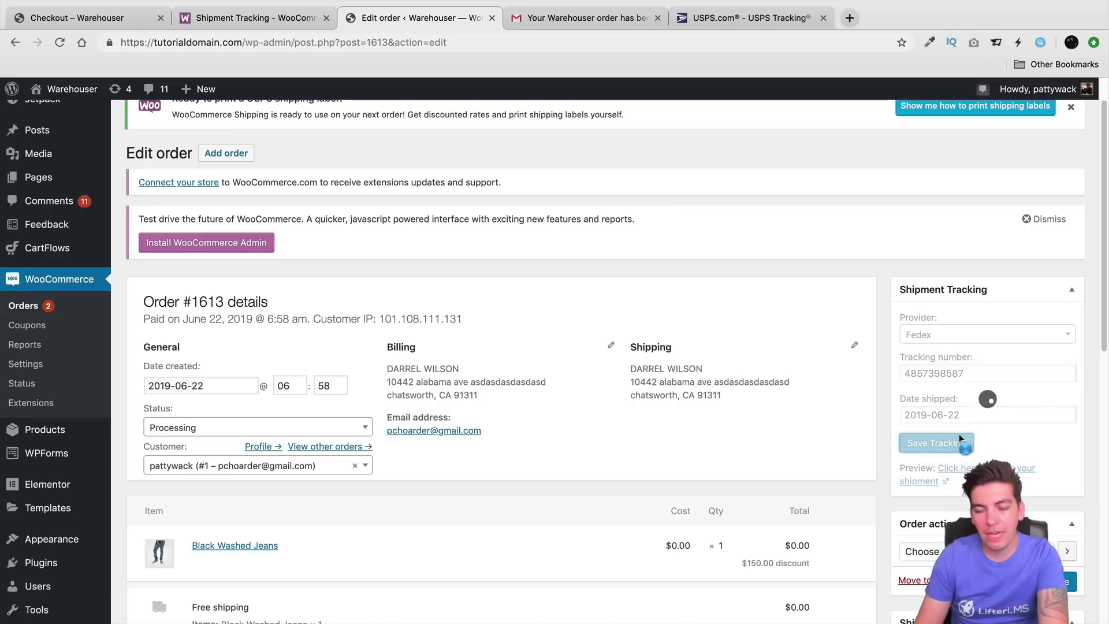
{"action": "scroll", "coordinate": [960, 435], "scroll_direction": "down", "scroll_amount": 4}
Step: Add the customer note 'Tracking Number is now available' to order #1613
{"action": "scroll", "coordinate": [961, 433], "scroll_direction": "down", "scroll_amount": 2}
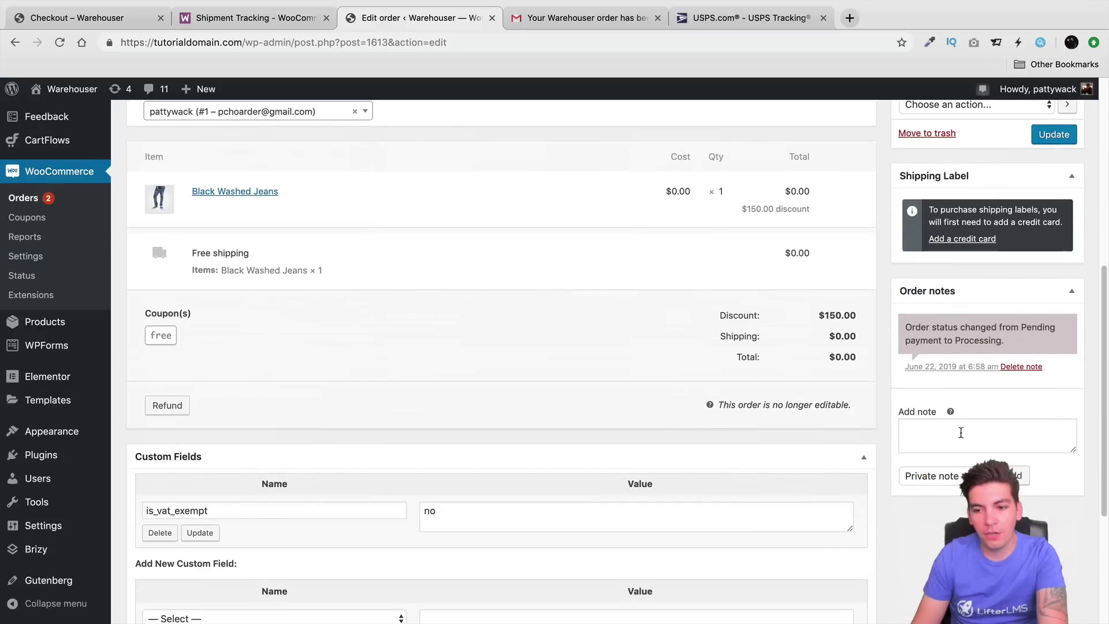
{"action": "left_click", "coordinate": [1006, 430]}
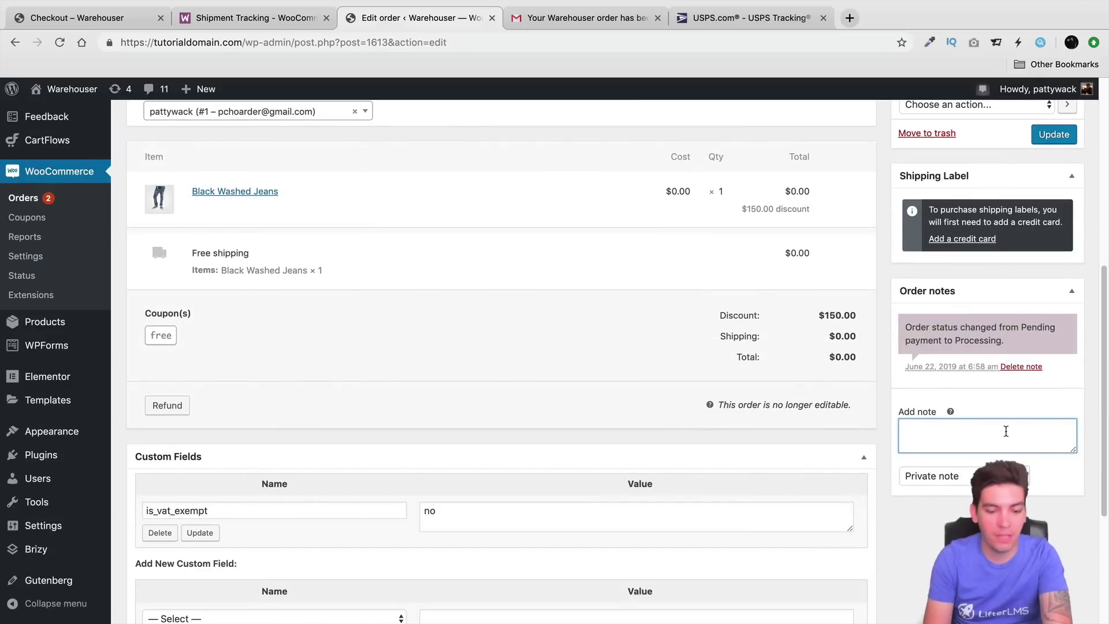
{"action": "type", "text": "Tracking N"}
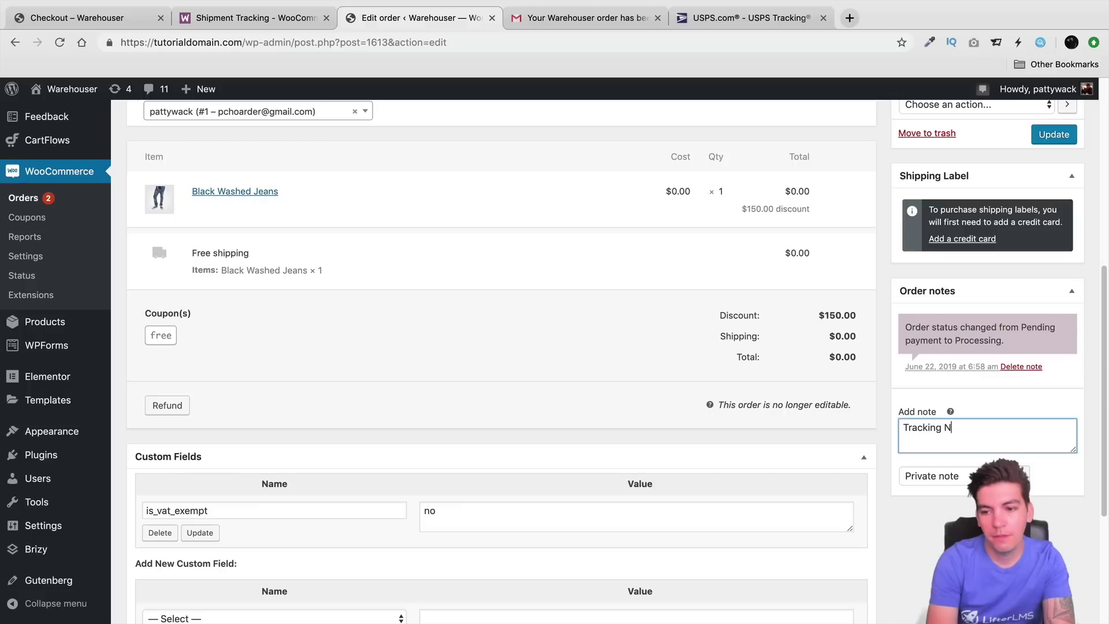
{"action": "type", "text": "umber is now available"}
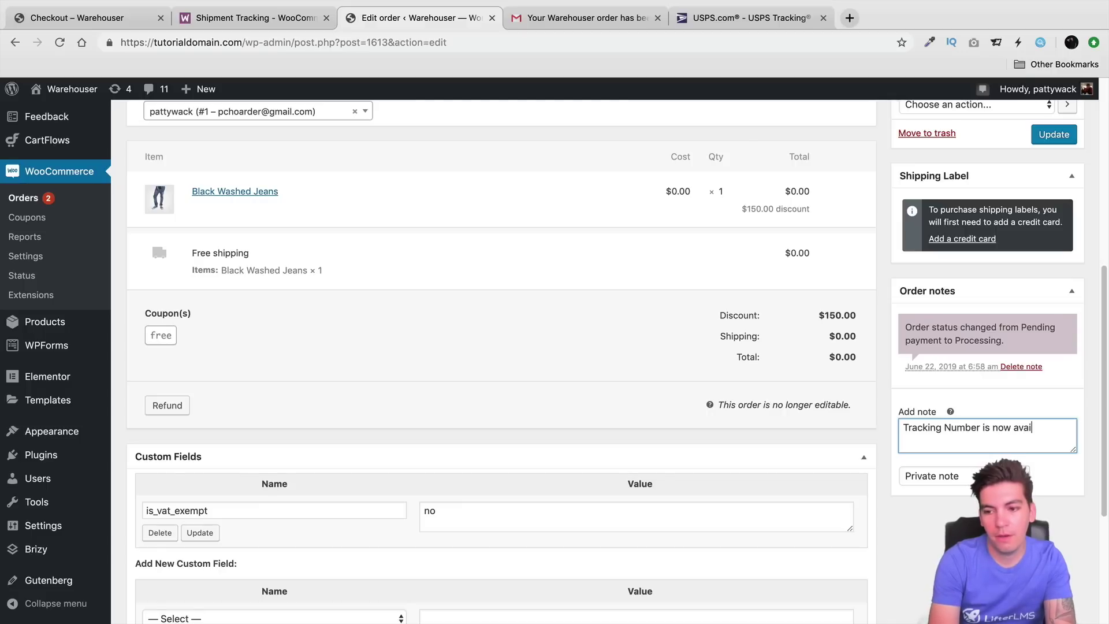
{"action": "left_click", "coordinate": [966, 477]}
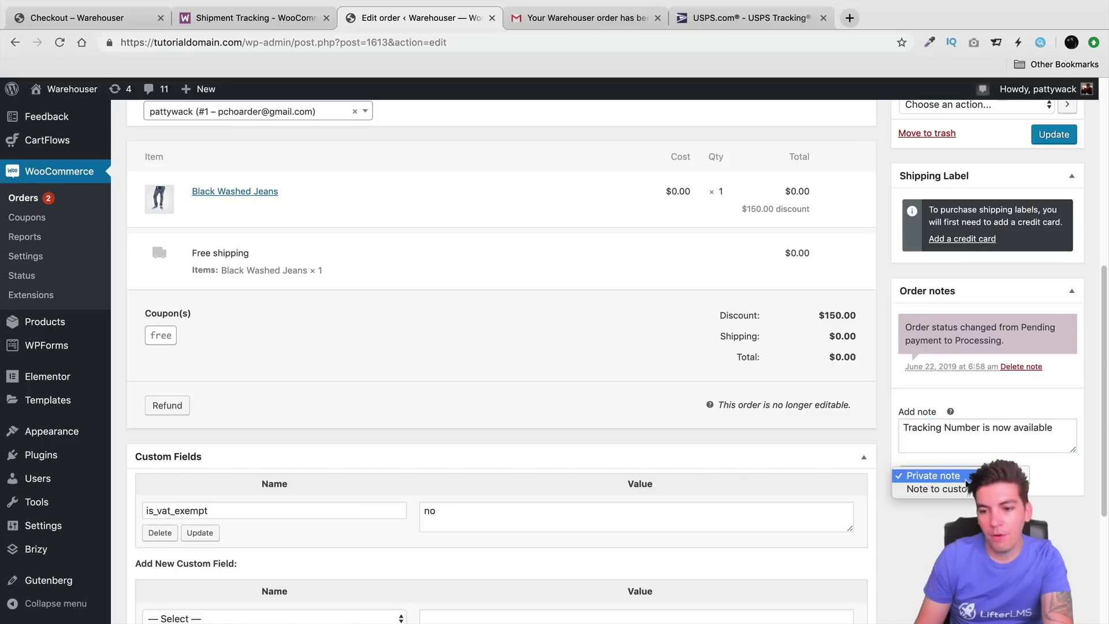
{"action": "left_click", "coordinate": [959, 488]}
{"action": "left_click", "coordinate": [1021, 475]}
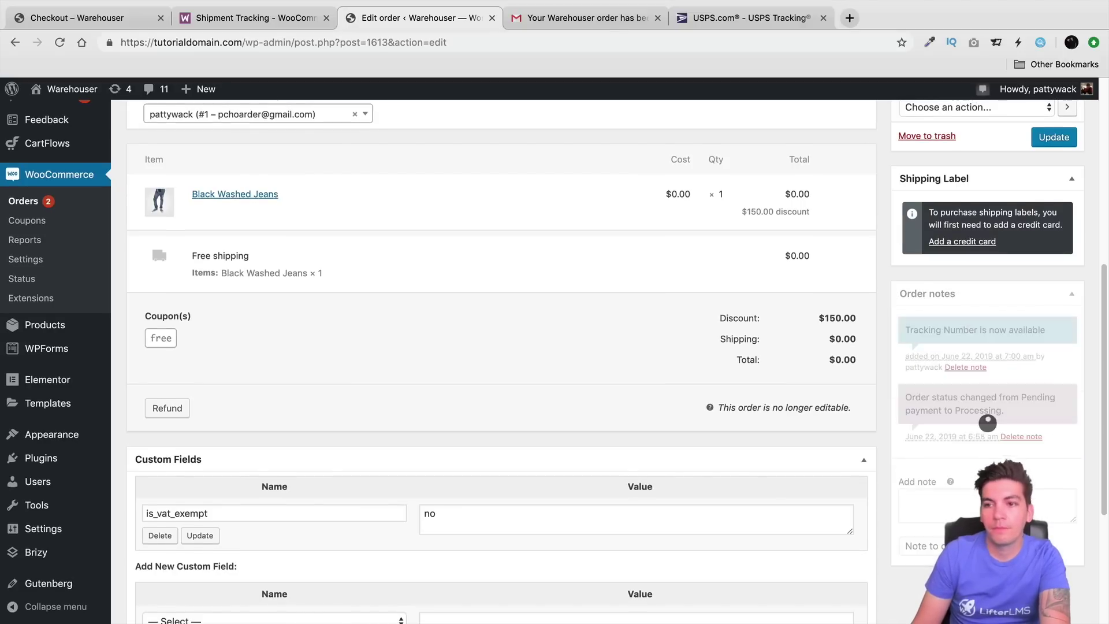
{"action": "scroll", "coordinate": [1019, 468], "scroll_direction": "up", "scroll_amount": 5}
{"action": "scroll", "coordinate": [976, 476], "scroll_direction": "down", "scroll_amount": 6}
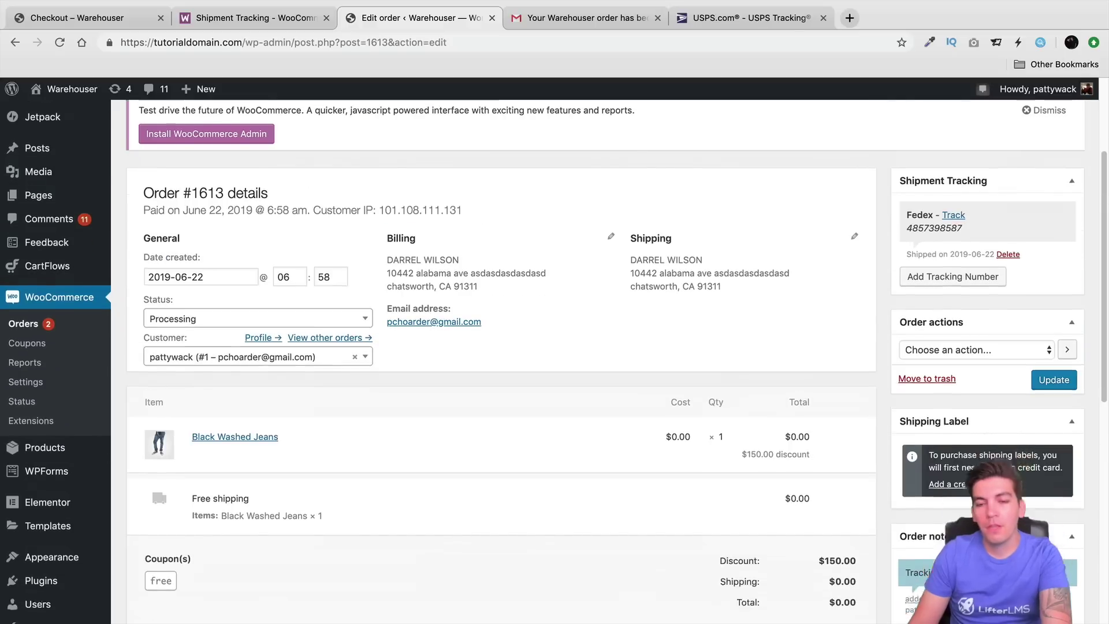
{"action": "scroll", "coordinate": [976, 475], "scroll_direction": "up", "scroll_amount": 6}
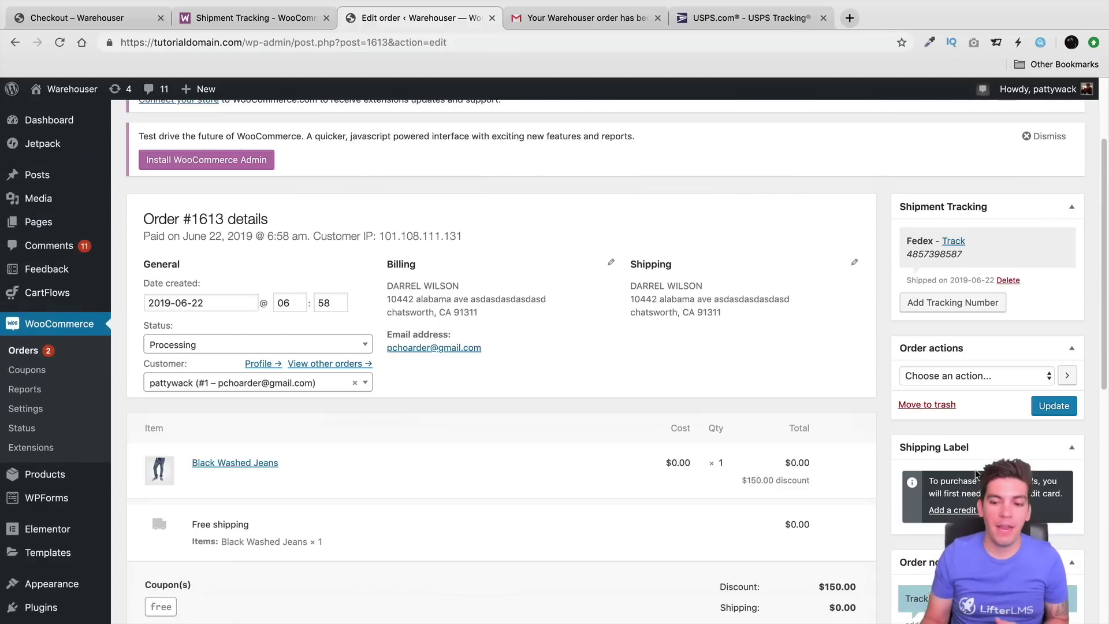
{"action": "scroll", "coordinate": [970, 474], "scroll_direction": "down", "scroll_amount": 5}
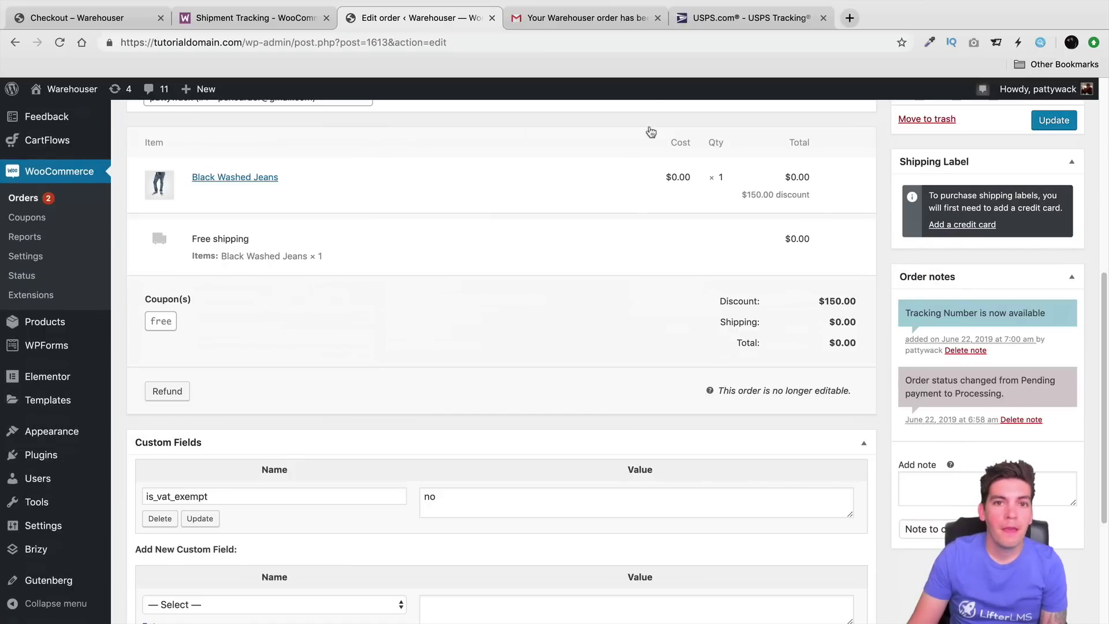
Step: In Gmail, refresh the inbox and open the new 'Note added' email for order #1613
{"action": "left_click", "coordinate": [602, 20]}
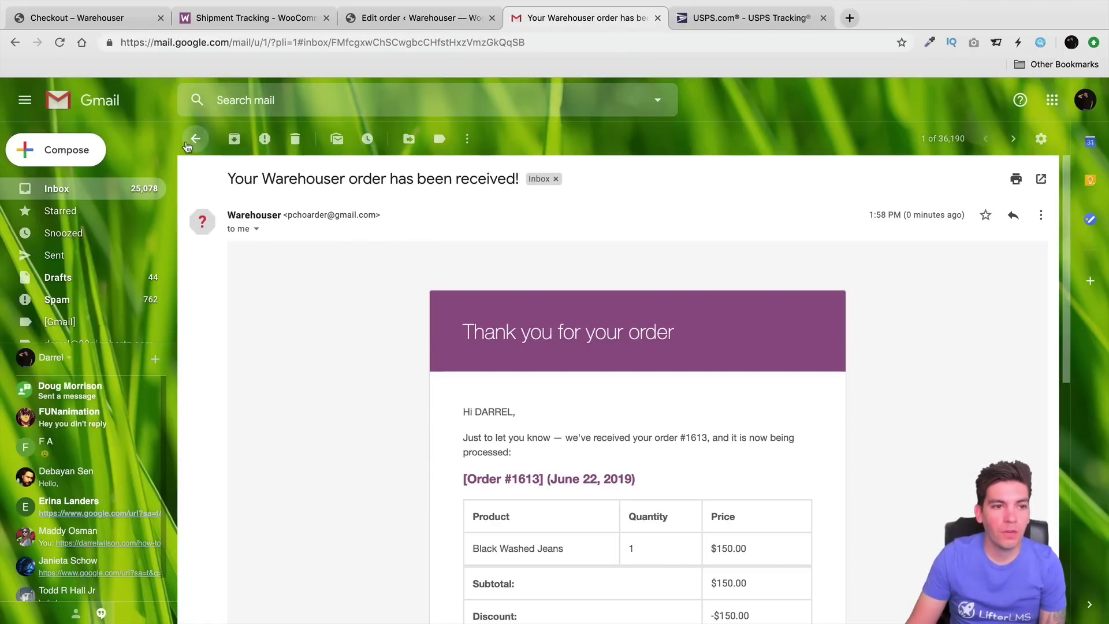
{"action": "left_click", "coordinate": [195, 139]}
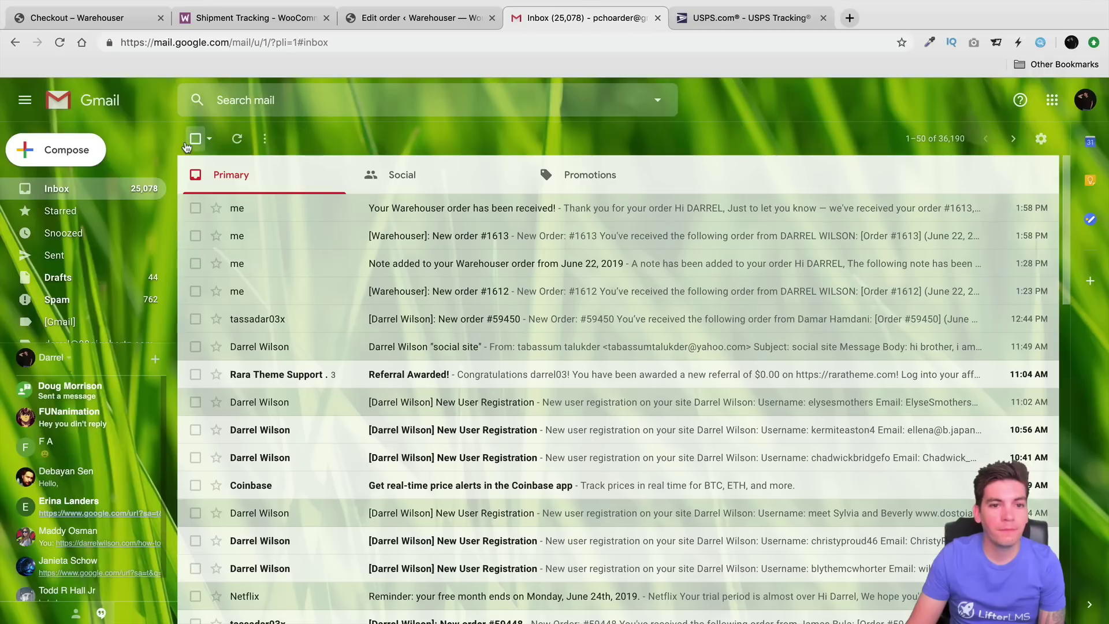
{"action": "left_click", "coordinate": [78, 190]}
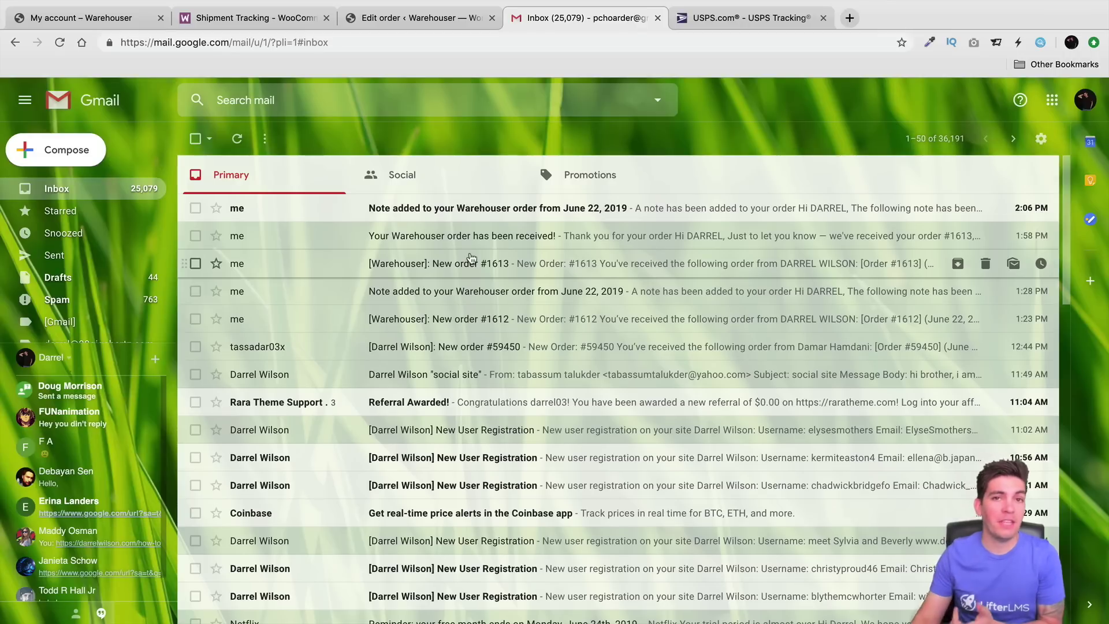
{"action": "left_click", "coordinate": [472, 213]}
{"action": "left_click_drag", "start_coordinate": [477, 333], "coordinate": [715, 349]}
{"action": "scroll", "coordinate": [680, 345], "scroll_direction": "down", "scroll_amount": 3}
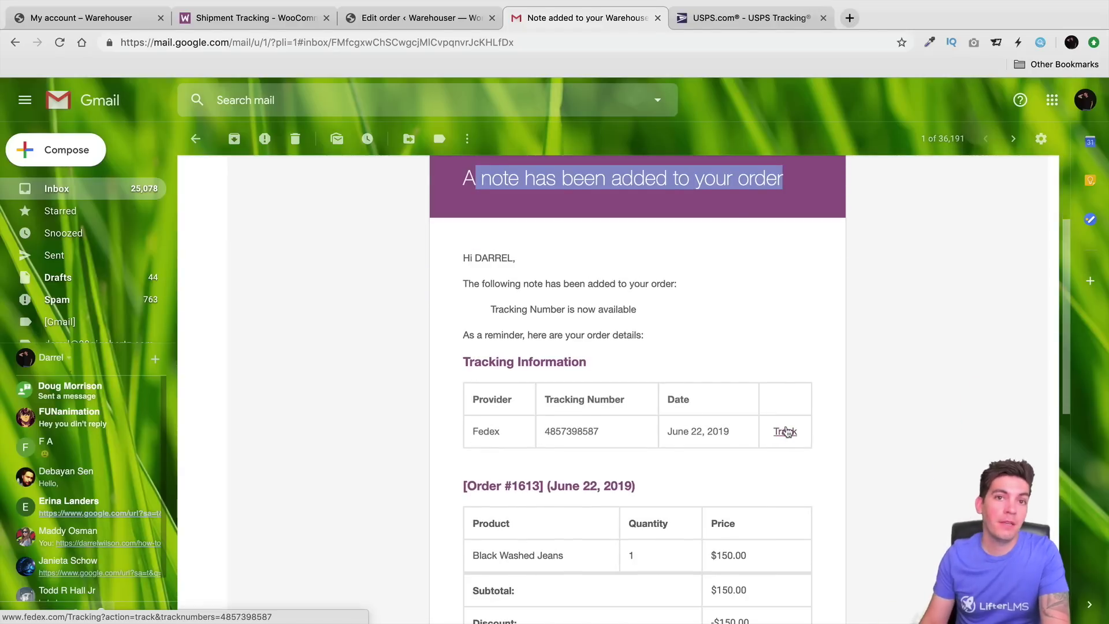
{"action": "left_click", "coordinate": [790, 437]}
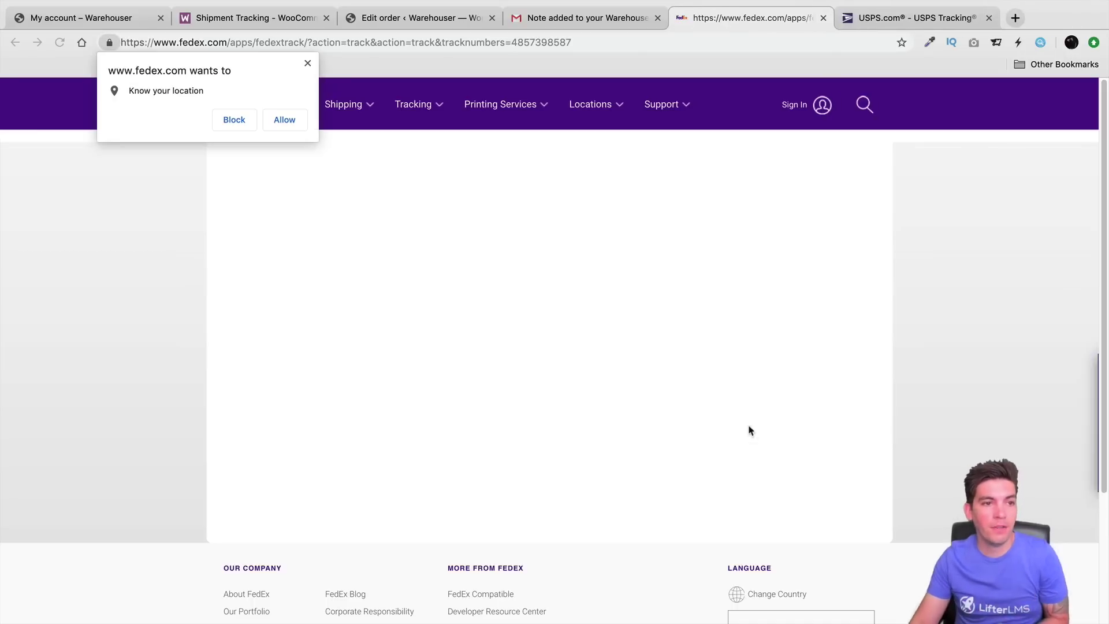
Step: Block FedEx's location request, review its 'not found' tracking message, then return to the Gmail email
{"action": "left_click", "coordinate": [243, 122]}
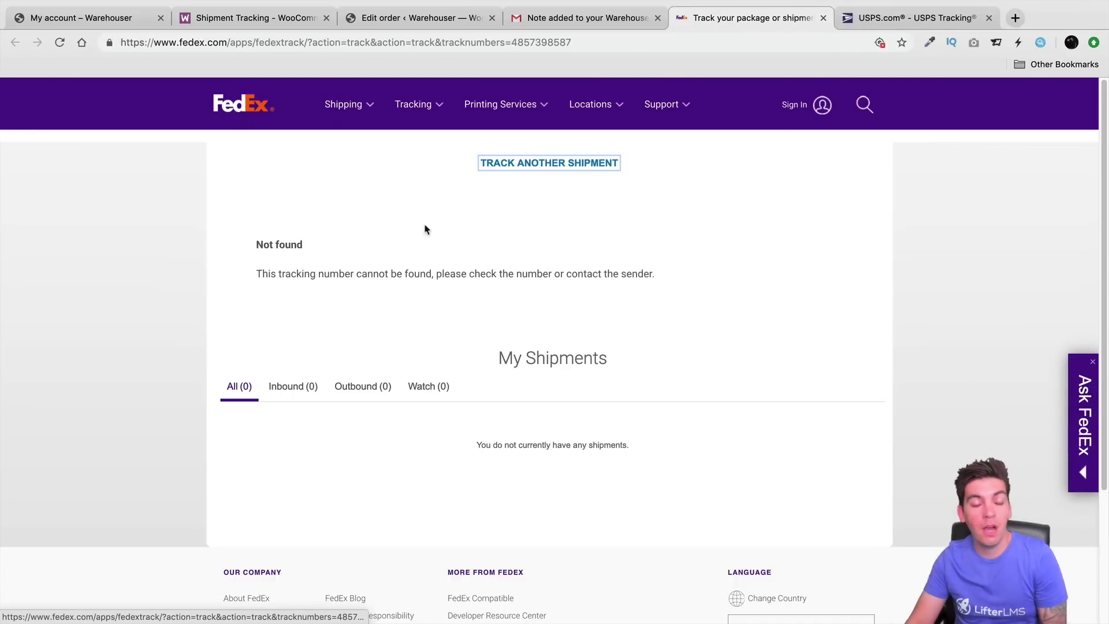
{"action": "scroll", "coordinate": [514, 283], "scroll_direction": "down", "scroll_amount": 2}
{"action": "scroll", "coordinate": [522, 292], "scroll_direction": "up", "scroll_amount": 2}
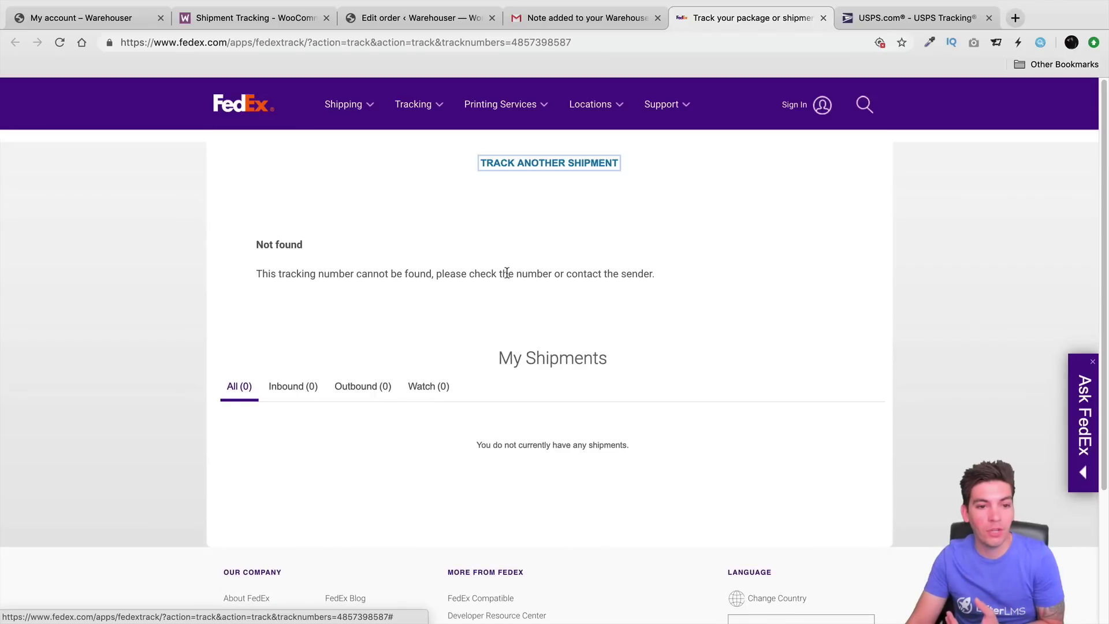
{"action": "left_click_drag", "start_coordinate": [280, 274], "coordinate": [655, 275]}
{"action": "left_click", "coordinate": [563, 18]}
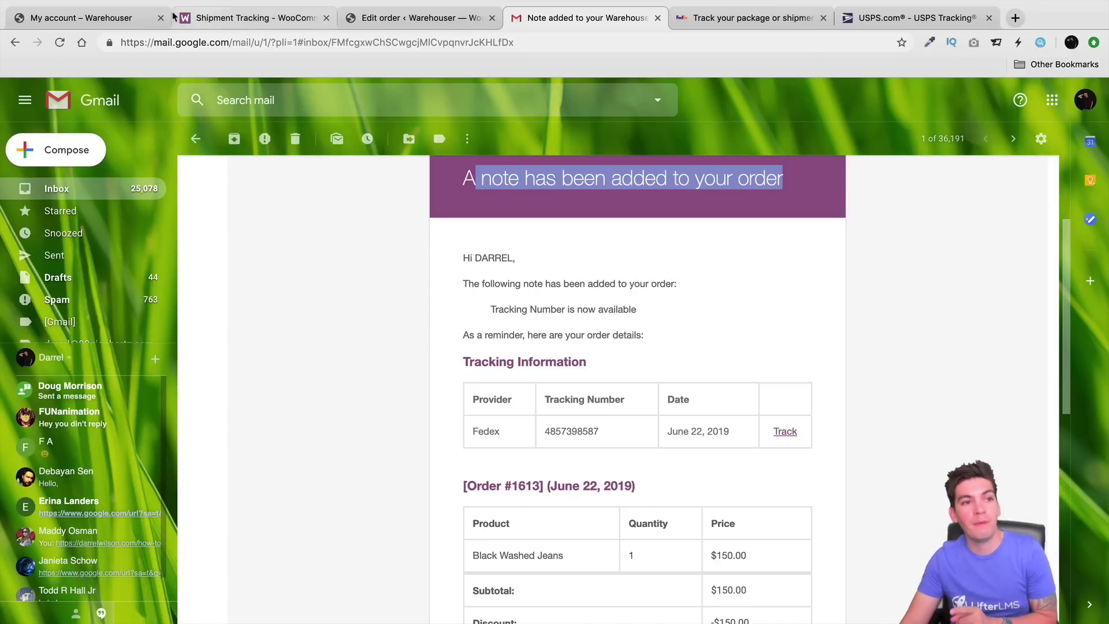
Step: Switch to the 'My account – Warehouser' tab showing the account dashboard
{"action": "left_click", "coordinate": [97, 16]}
{"action": "scroll", "coordinate": [275, 225], "scroll_direction": "down", "scroll_amount": 2}
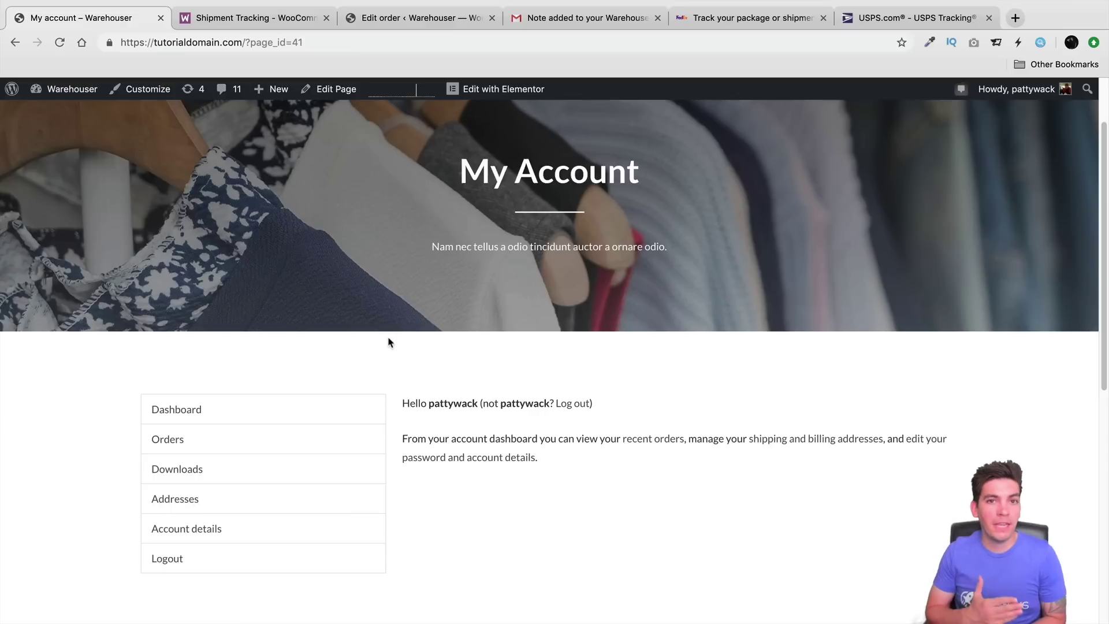
Step: Open the Orders list in the customer's My Account area
{"action": "left_click", "coordinate": [180, 441]}
{"action": "left_click", "coordinate": [279, 427]}
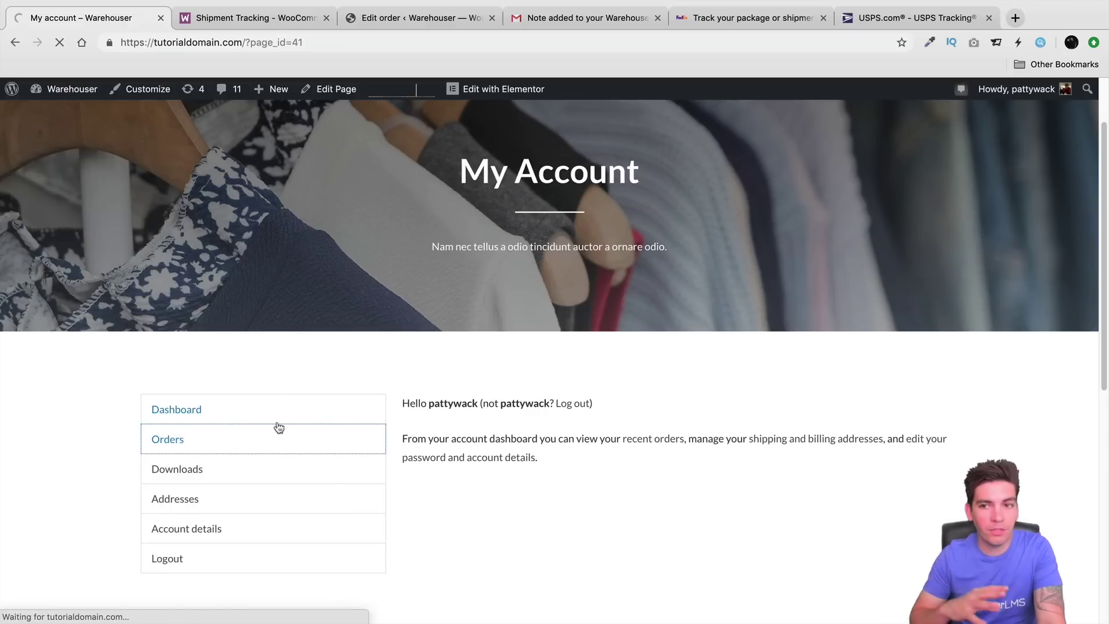
{"action": "scroll", "coordinate": [296, 437], "scroll_direction": "down", "scroll_amount": 2}
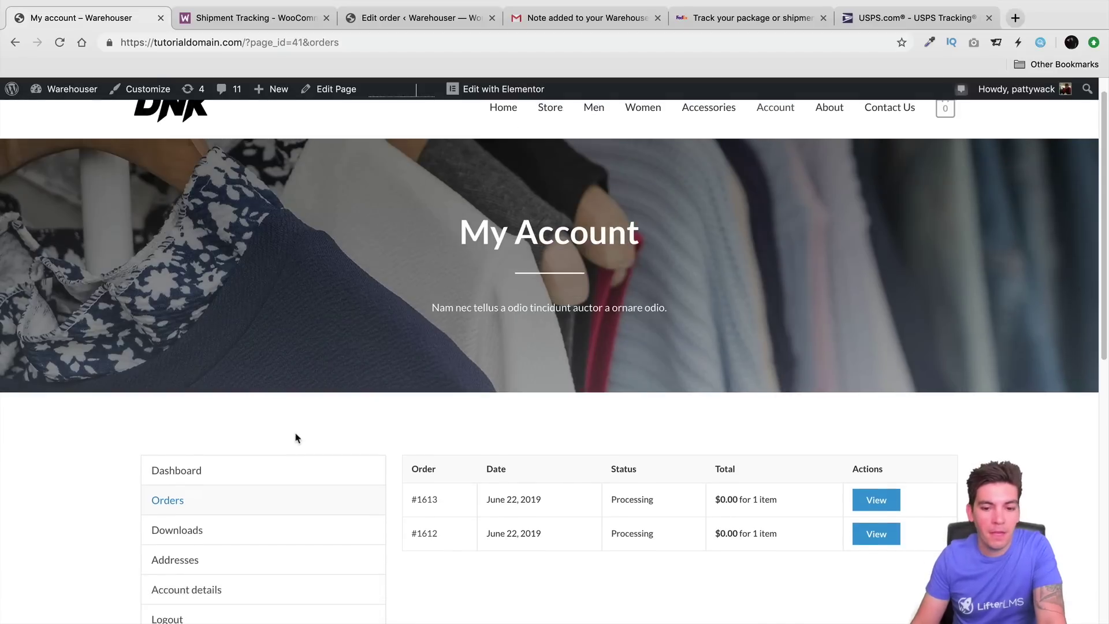
{"action": "scroll", "coordinate": [295, 438], "scroll_direction": "down", "scroll_amount": 5}
{"action": "left_click_drag", "start_coordinate": [484, 346], "coordinate": [530, 341]}
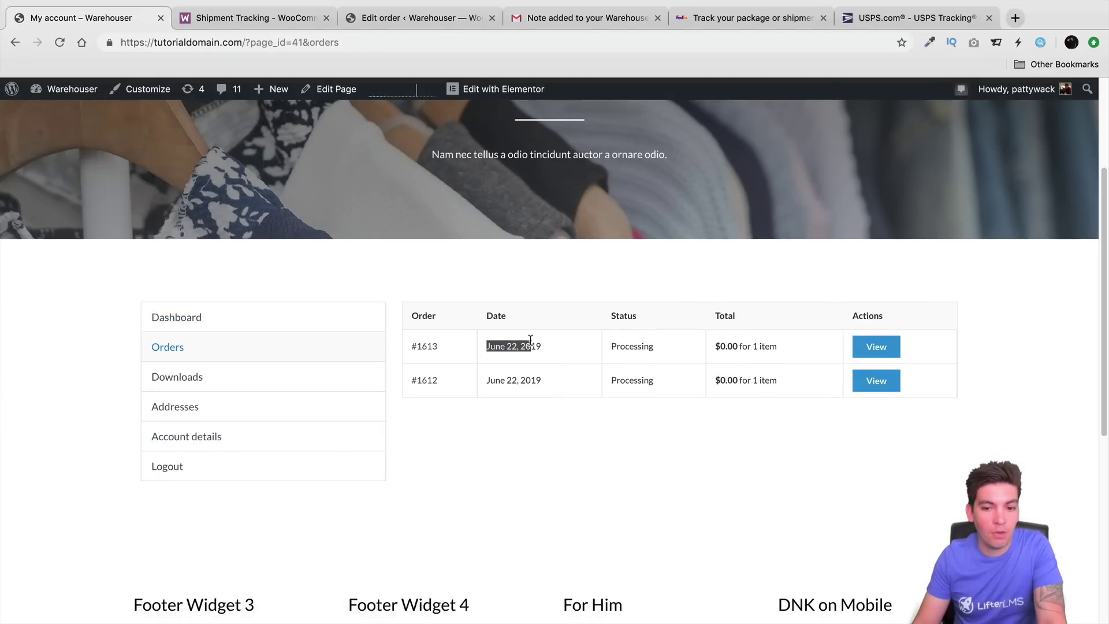
{"action": "left_click", "coordinate": [531, 341]}
{"action": "left_click", "coordinate": [878, 347]}
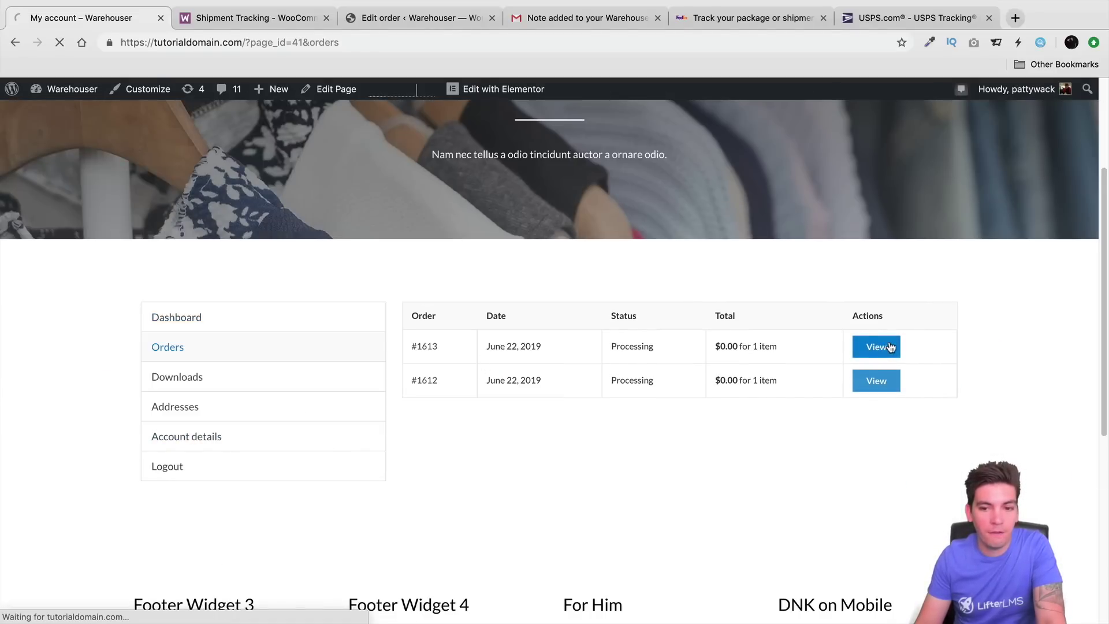
{"action": "scroll", "coordinate": [624, 408], "scroll_direction": "down", "scroll_amount": 7}
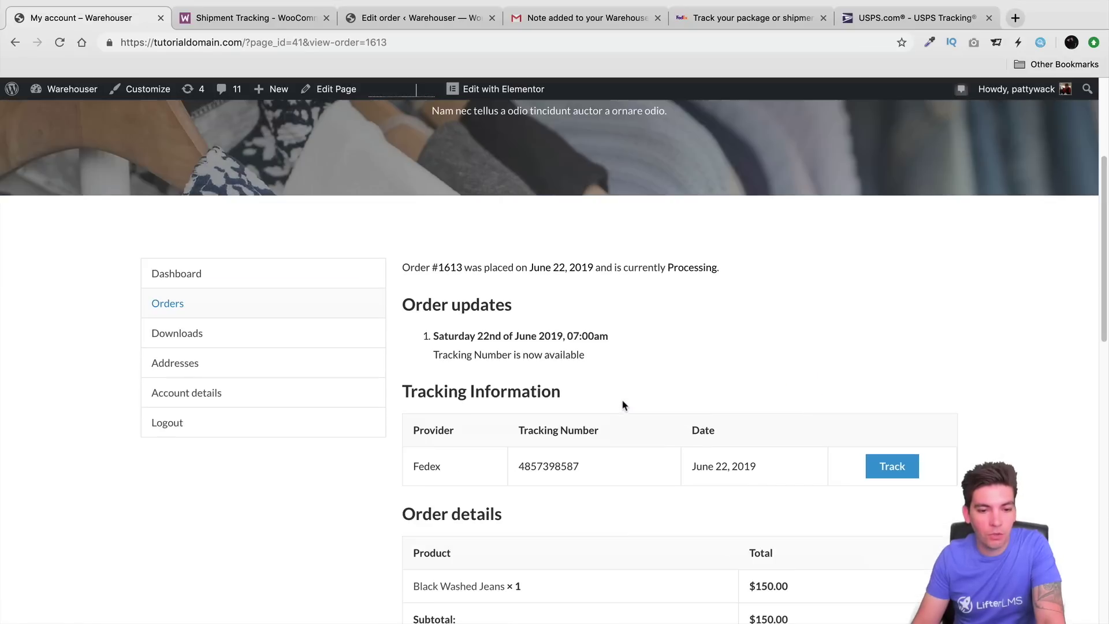
{"action": "left_click_drag", "start_coordinate": [449, 336], "coordinate": [553, 338]}
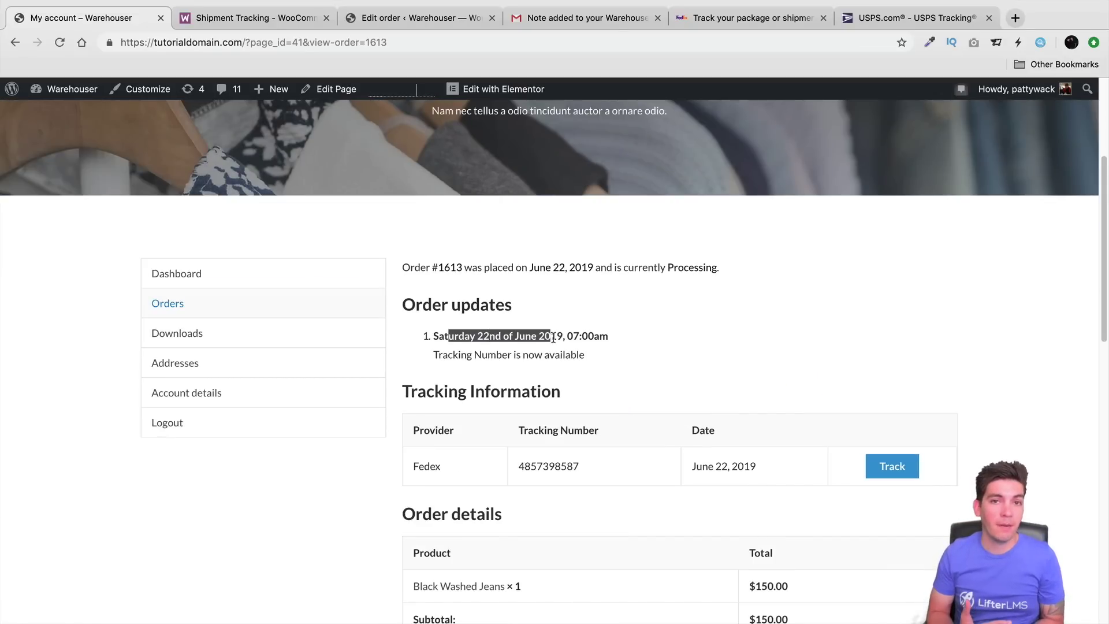
{"action": "left_click", "coordinate": [893, 467]}
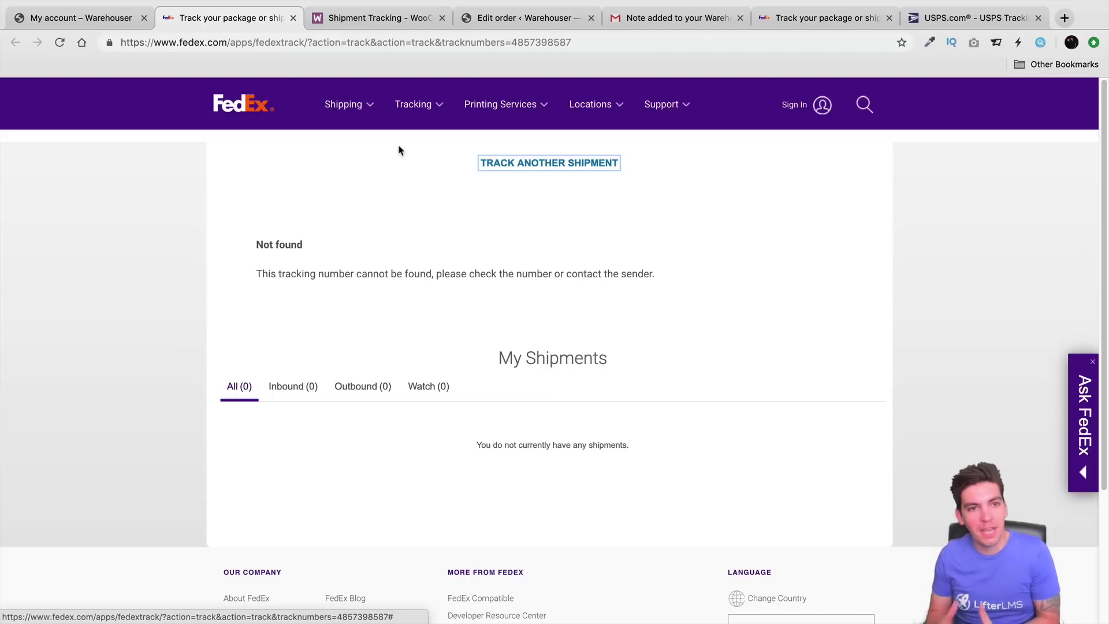
Step: Return to the My Account view of order #1613
{"action": "left_click", "coordinate": [52, 18]}
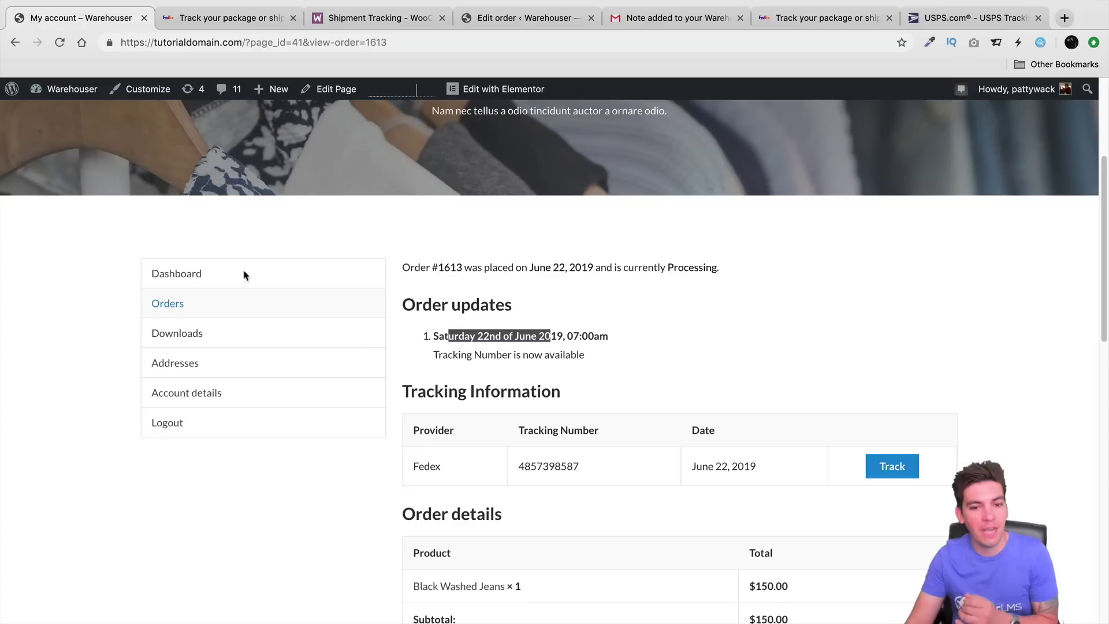
{"action": "scroll", "coordinate": [440, 333], "scroll_direction": "down", "scroll_amount": 4}
{"action": "scroll", "coordinate": [439, 335], "scroll_direction": "up", "scroll_amount": 2}
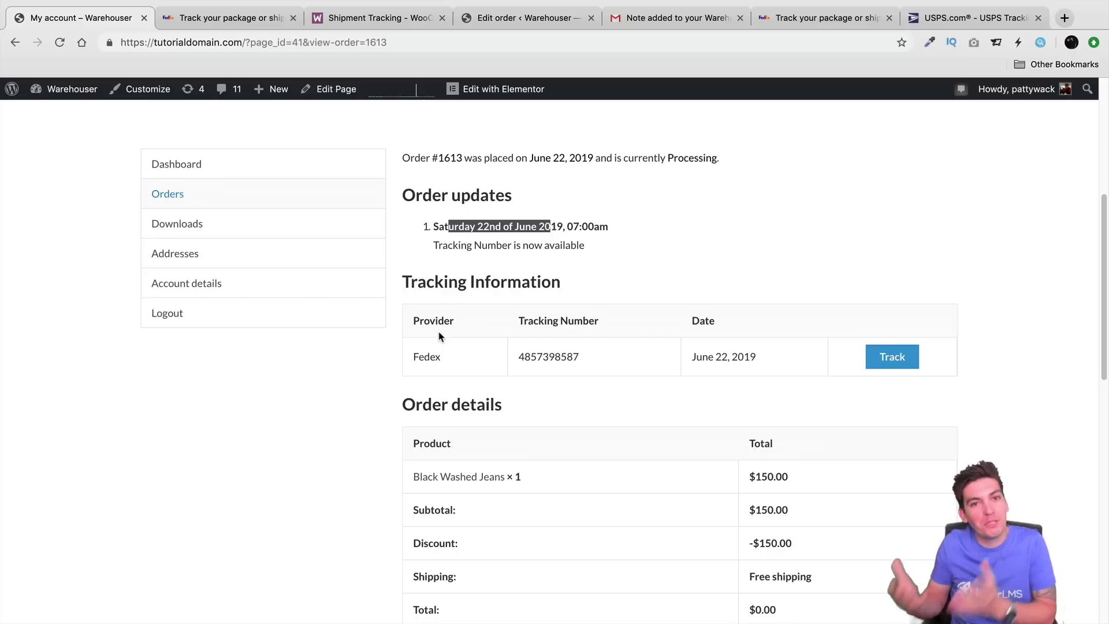
{"action": "scroll", "coordinate": [446, 316], "scroll_direction": "up", "scroll_amount": 6}
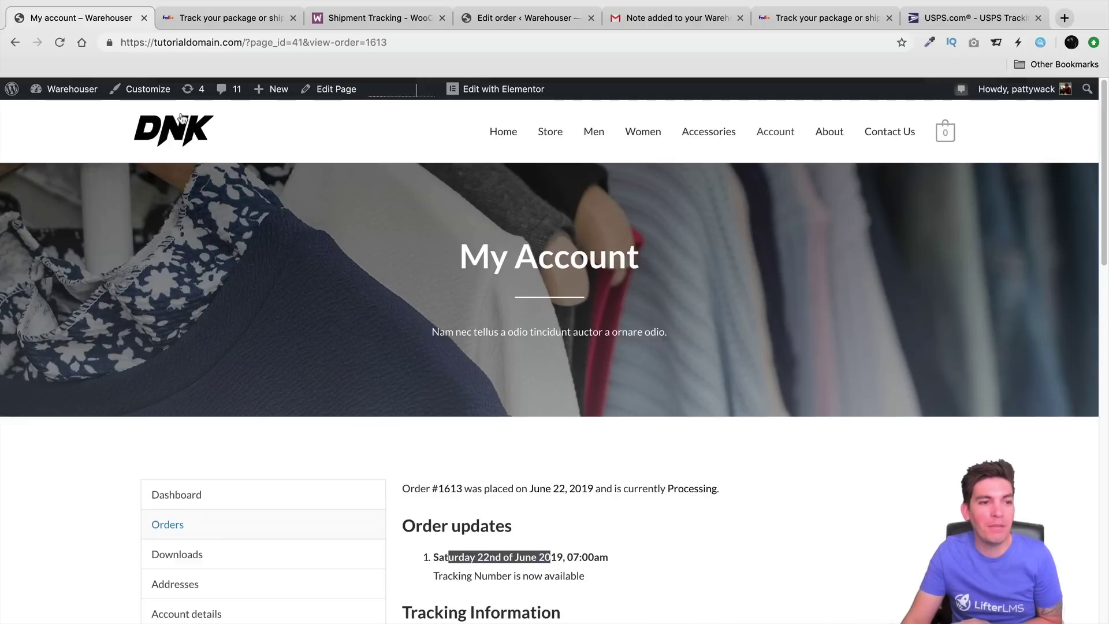
Step: Go to the store's home page via the DNK logo, showing the 'Raining Offers for Hot Summer!' banner
{"action": "left_click", "coordinate": [189, 134]}
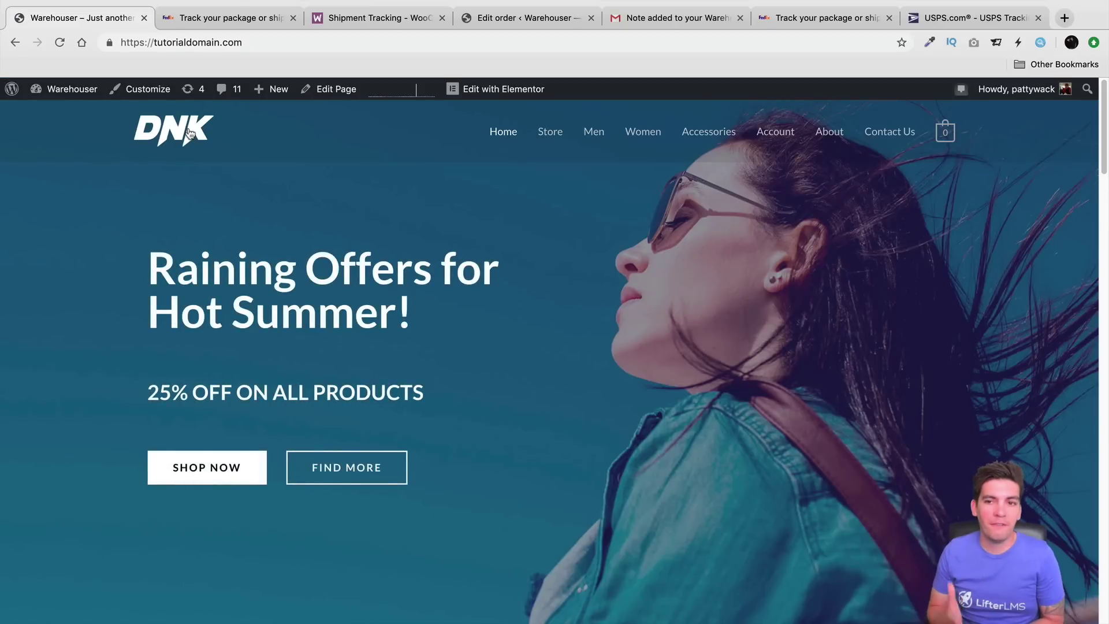
{"action": "scroll", "coordinate": [299, 283], "scroll_direction": "down", "scroll_amount": 5}
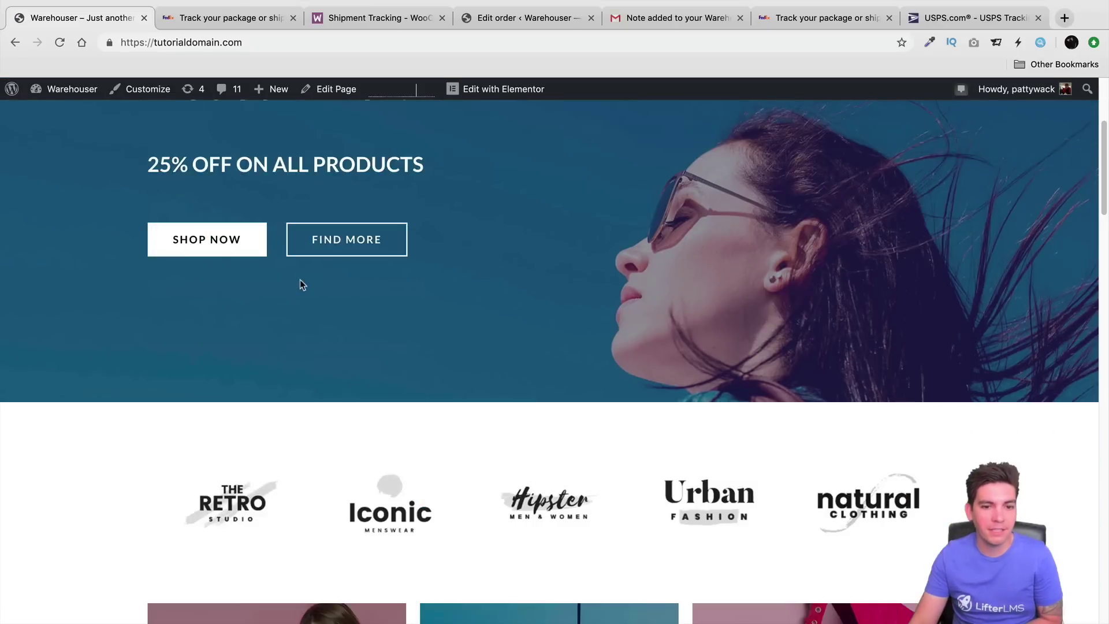
{"action": "scroll", "coordinate": [300, 283], "scroll_direction": "up", "scroll_amount": 5}
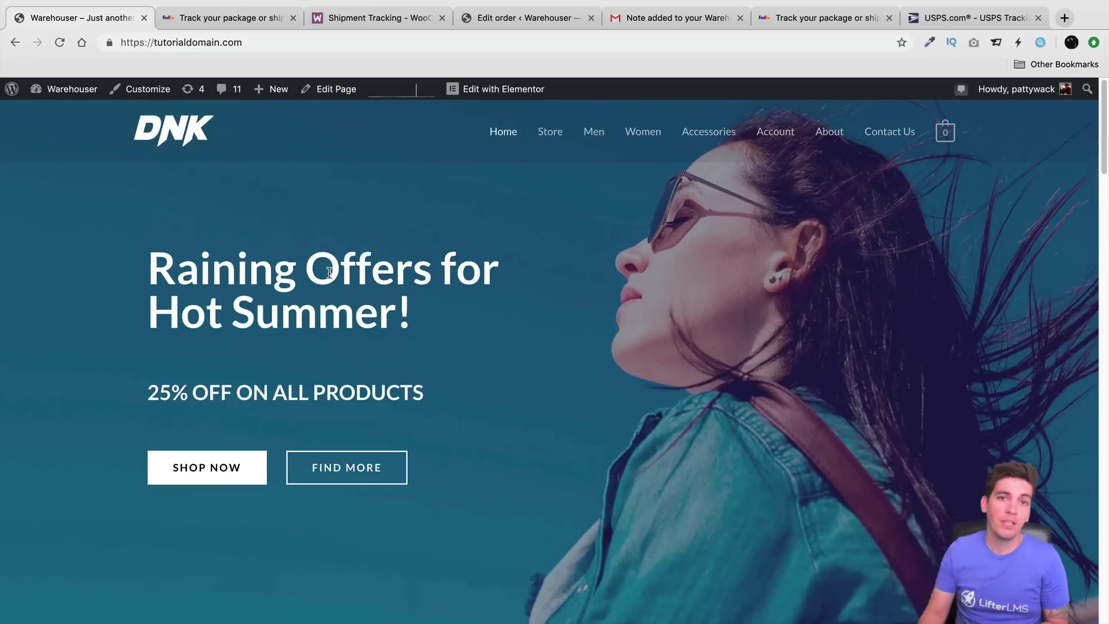